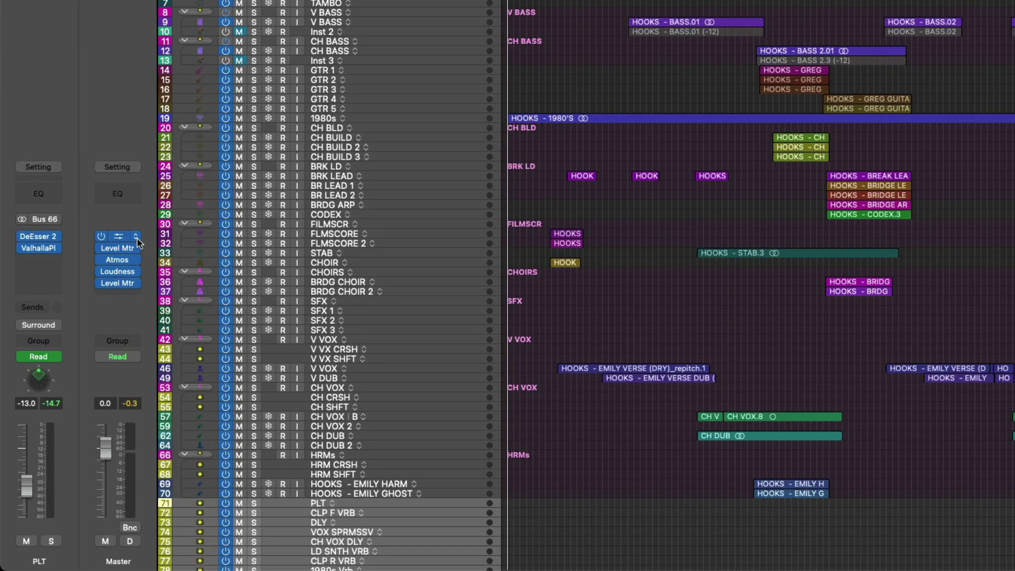
Load a 7.1.2 Dynamics Limiter into the Master channel's first insert slot
click(132, 245)
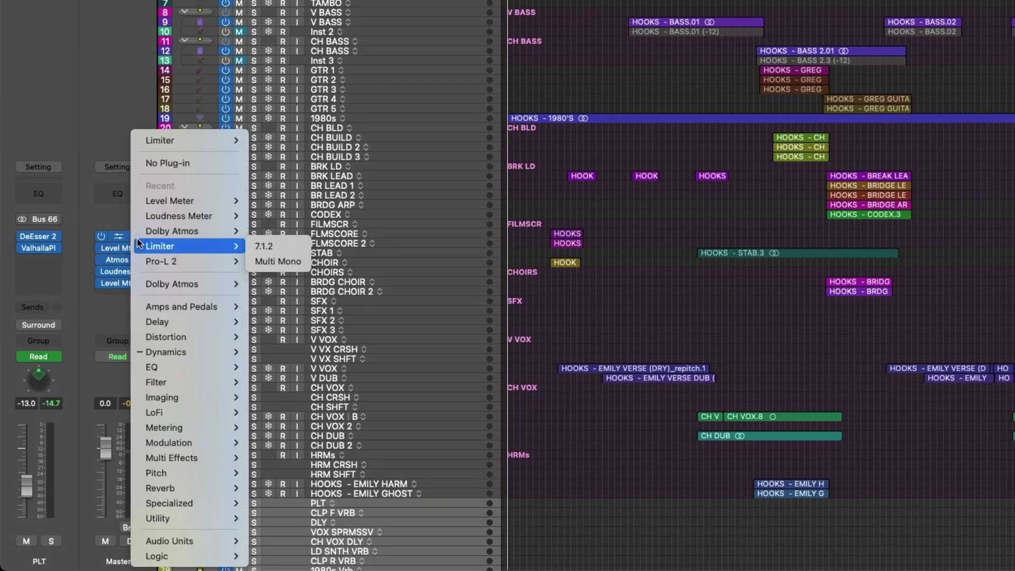
mouse_move(220, 138)
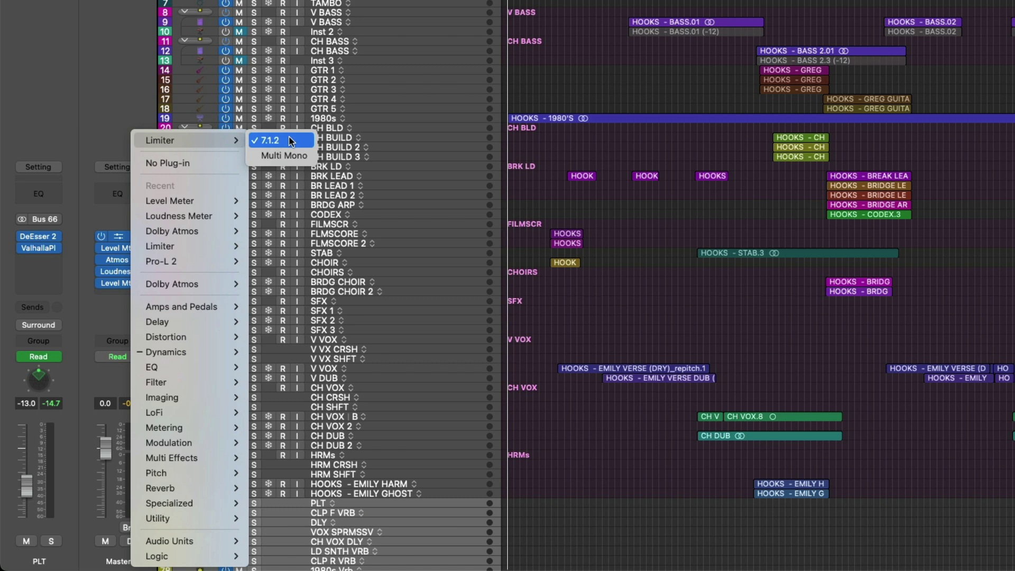
mouse_move(232, 352)
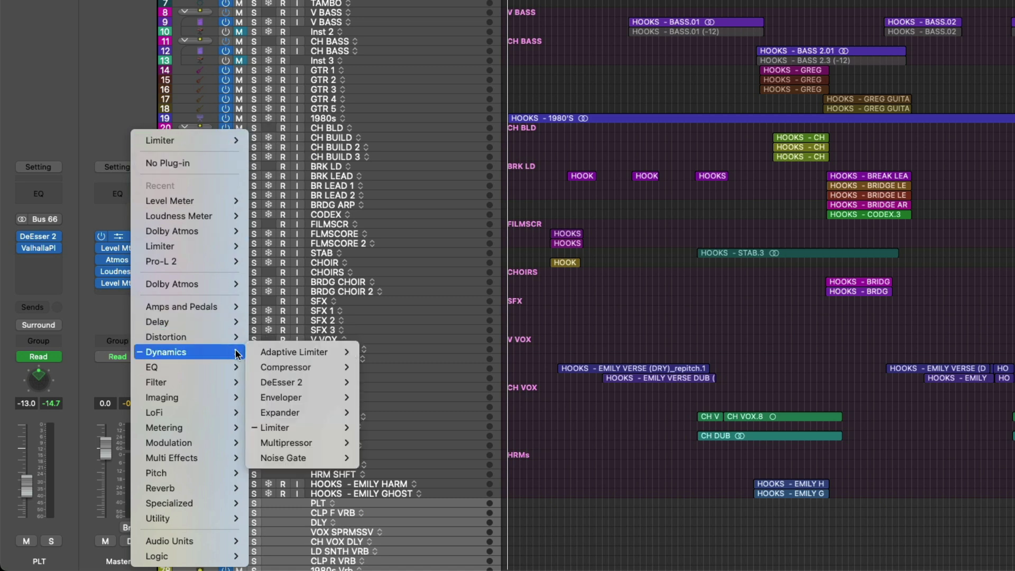
mouse_move(317, 427)
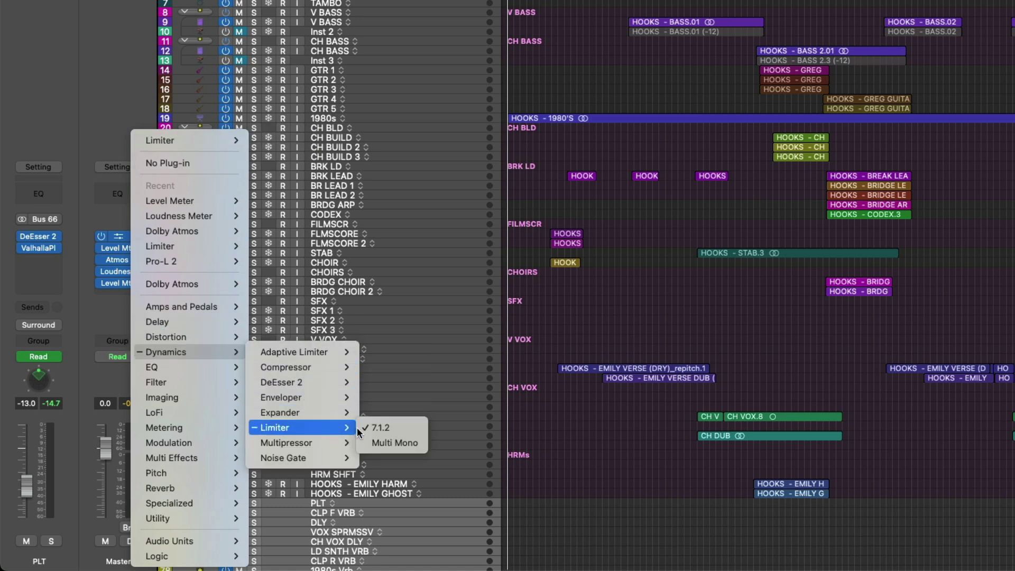
click(406, 429)
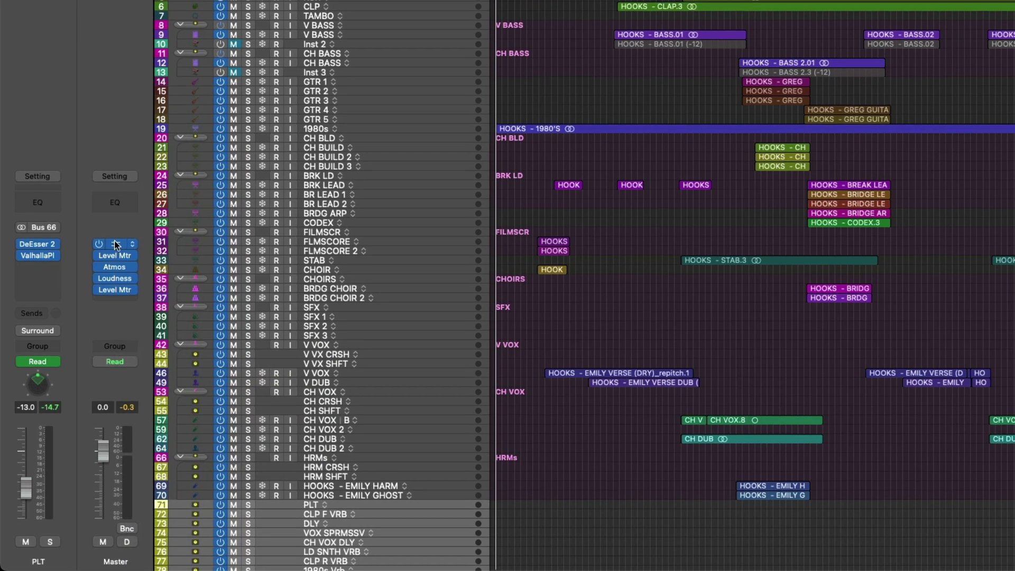
Open the Master Limiter's settings and insert a second 7.1.4 Limiter after Atmos
click(118, 237)
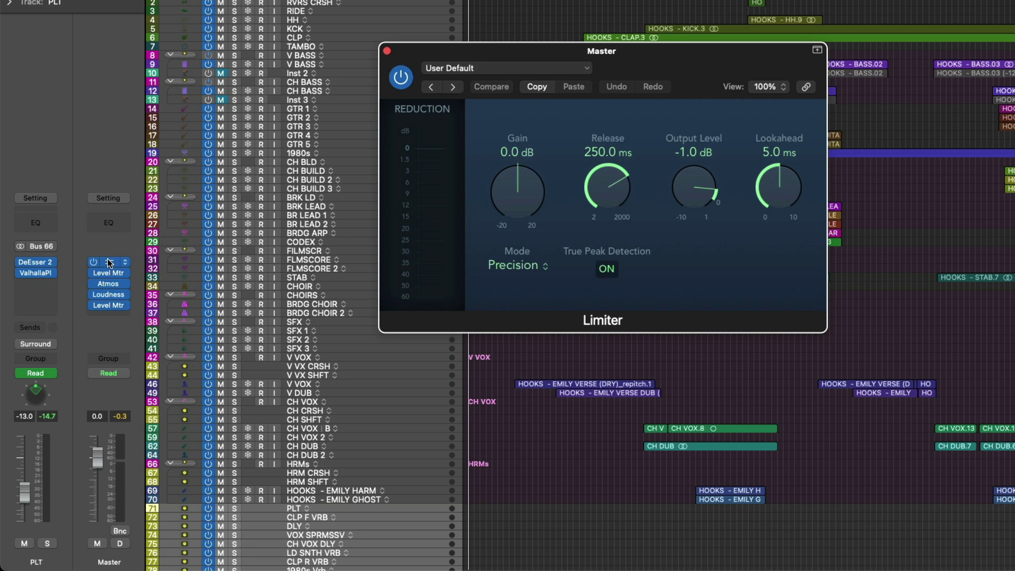
click(106, 289)
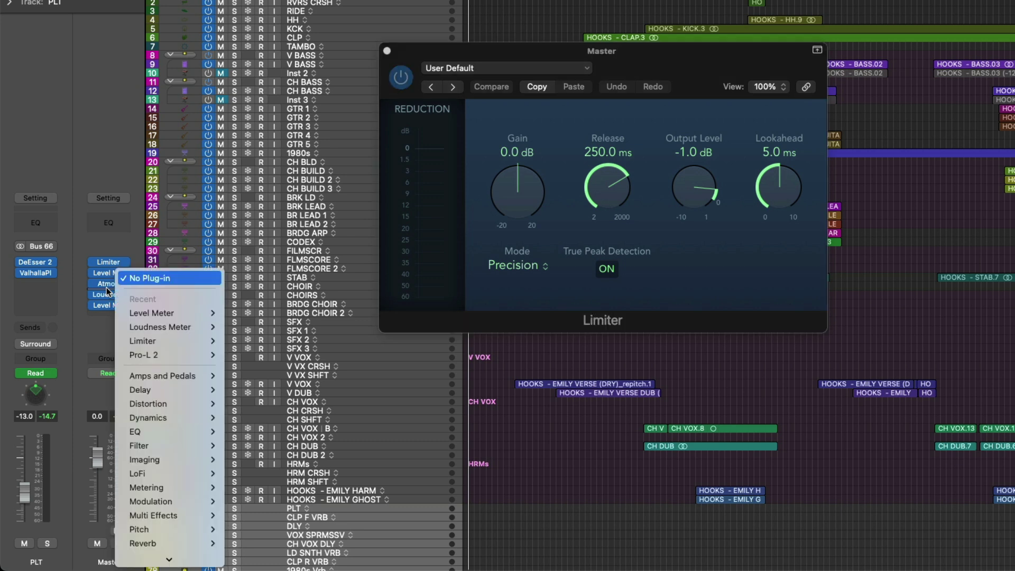
mouse_move(139, 345)
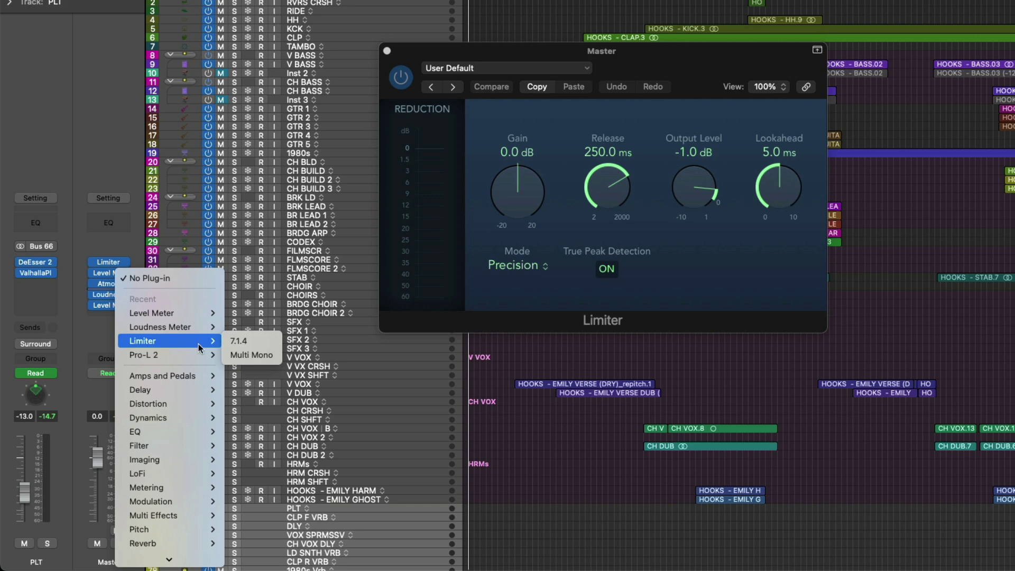
click(236, 343)
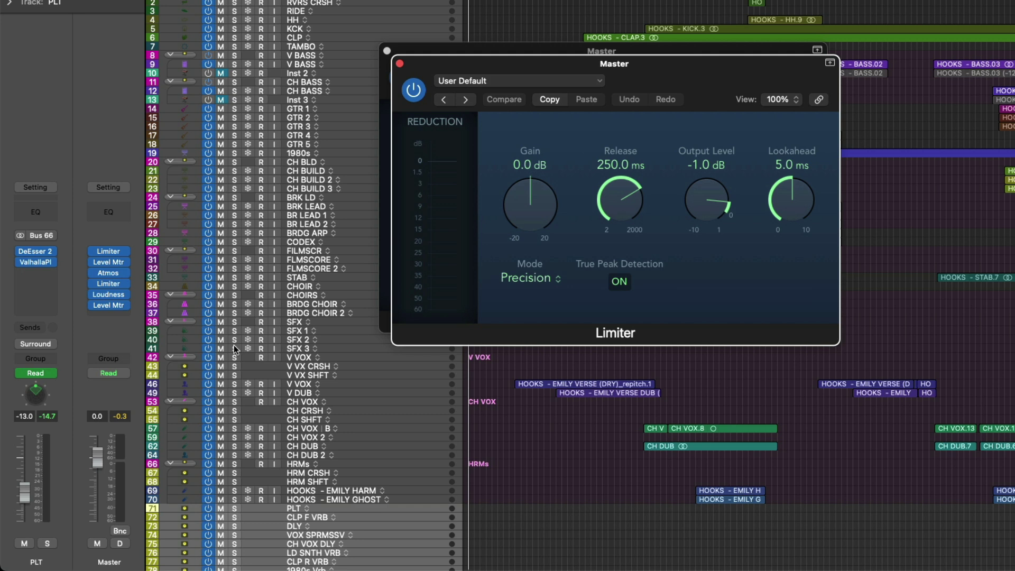
Set the extra Master Limiter slot to No Plug-in and open the Dolby Atmos plug-in
click(127, 284)
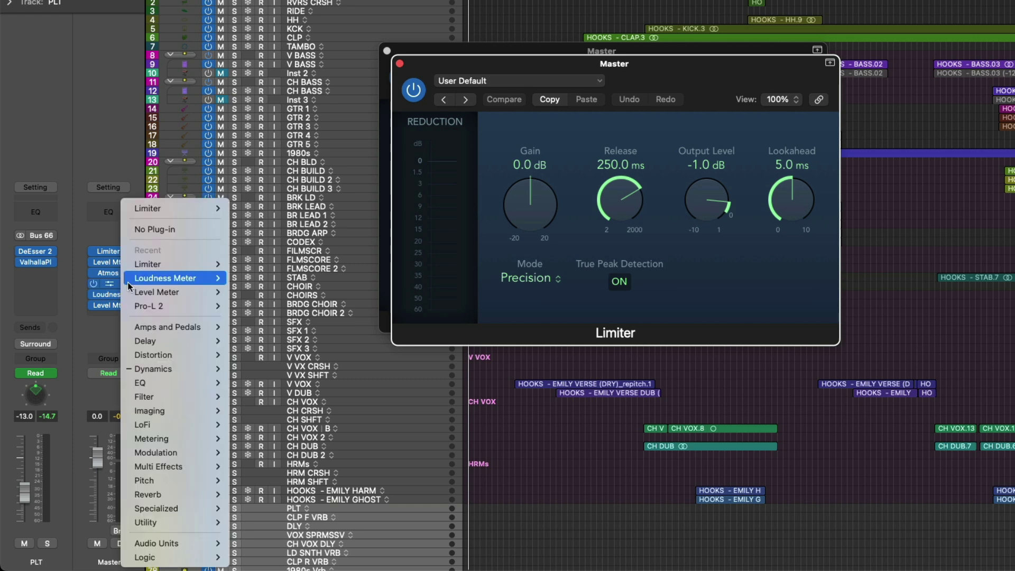
click(145, 230)
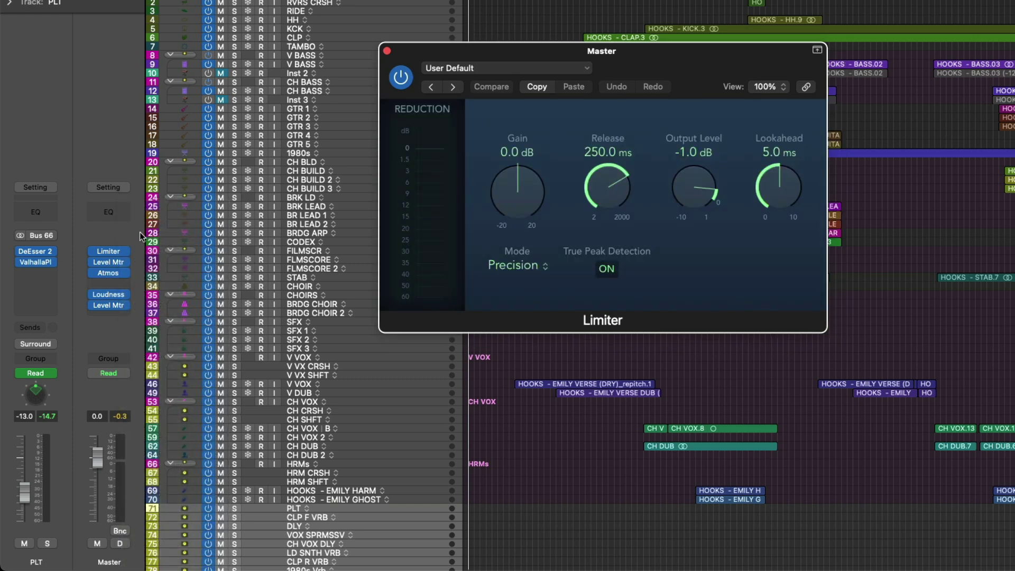
click(109, 274)
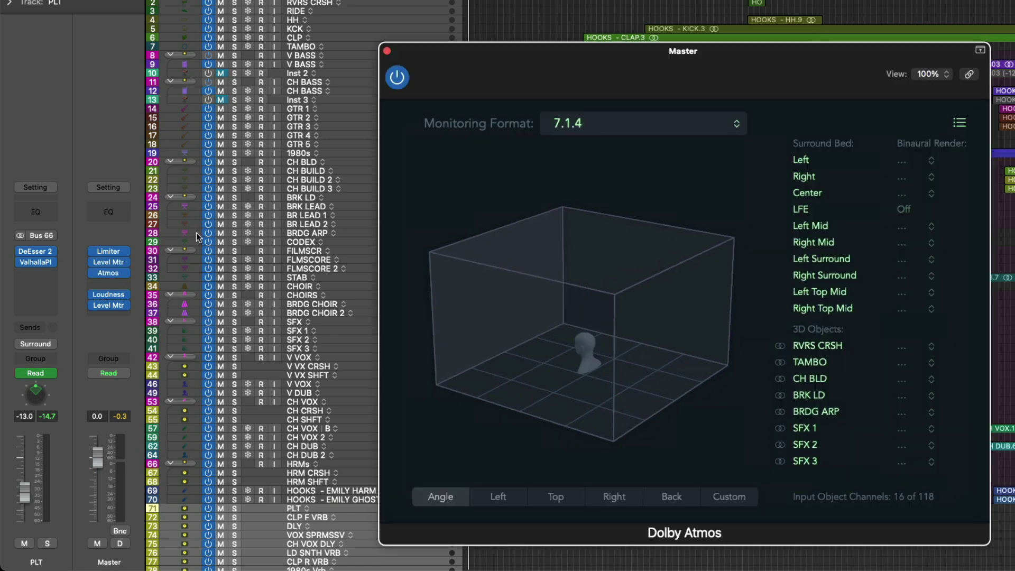
Review the Atmos monitoring formats without changing them, then open the Loudness Meter
click(737, 128)
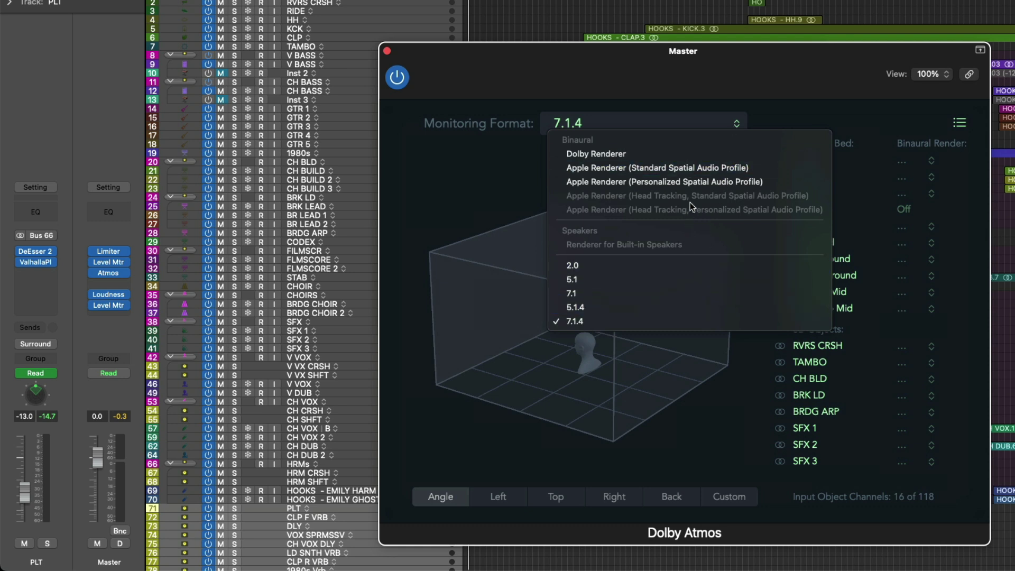
click(665, 87)
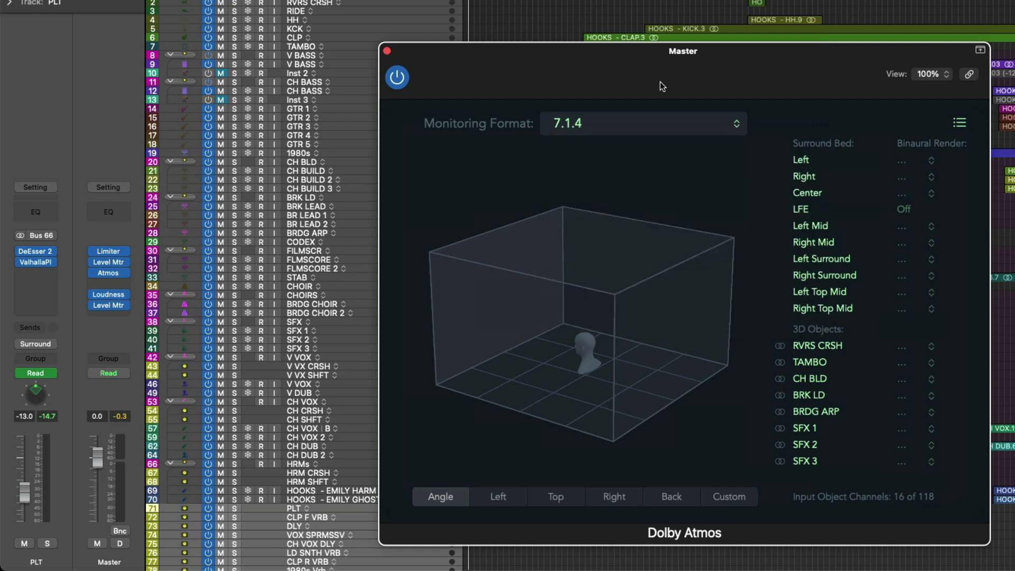
click(112, 297)
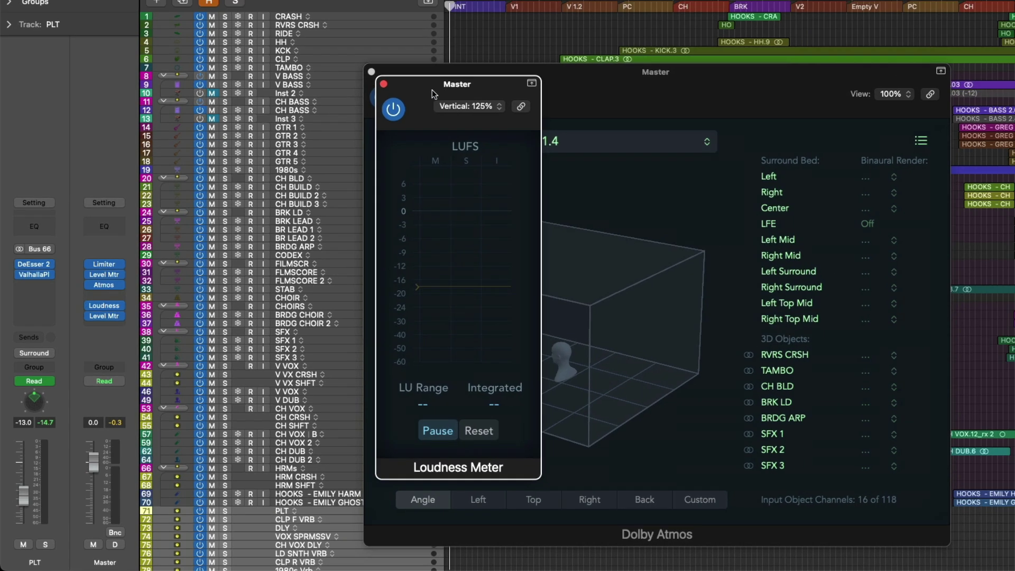
Move the Loudness Meter to the right screen edge and open the Master Limiter window
drag(433, 94, 1014, 108)
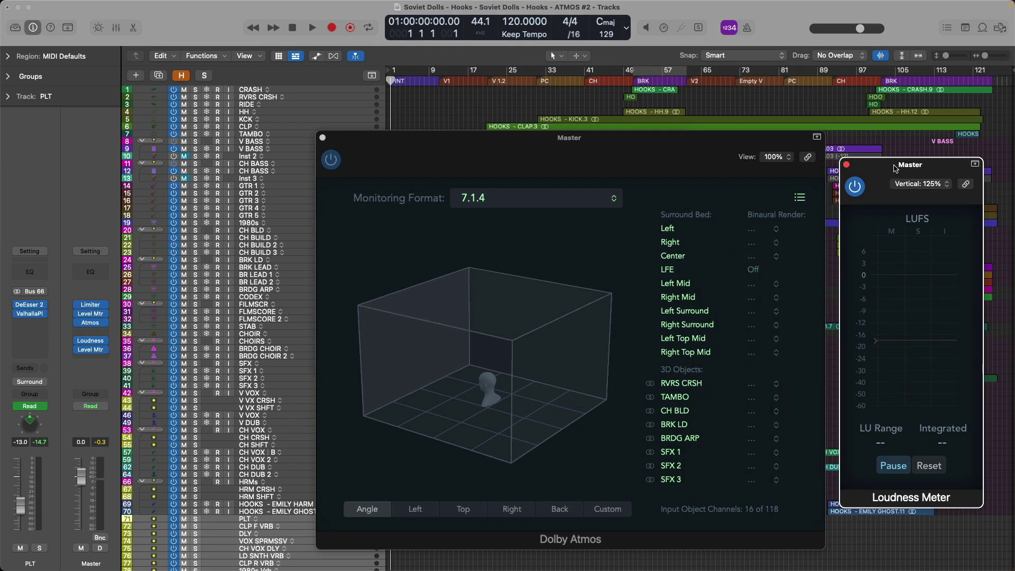
click(91, 307)
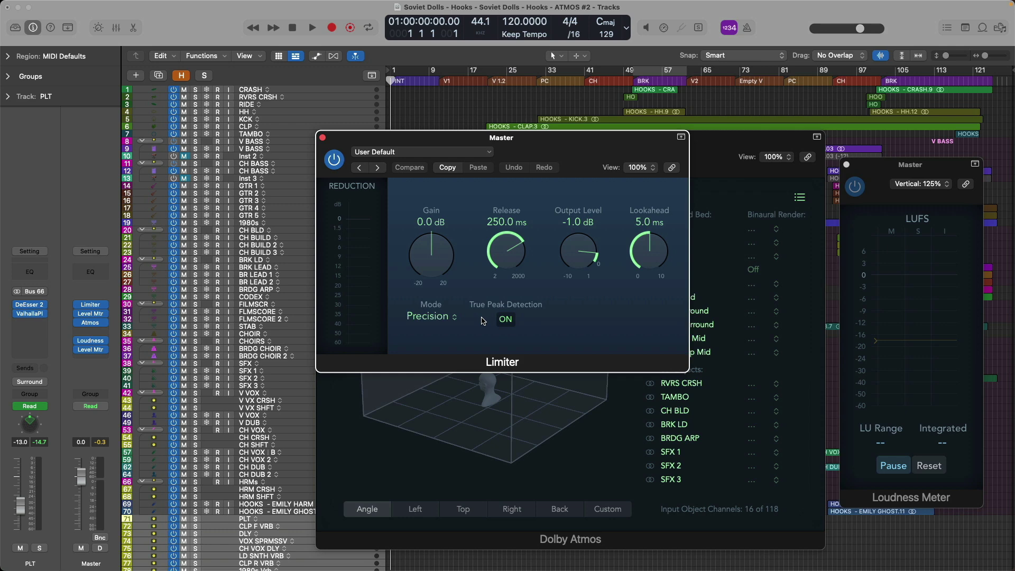
Close the Limiter window and switch Dolby Atmos monitoring format to 5.1
click(323, 138)
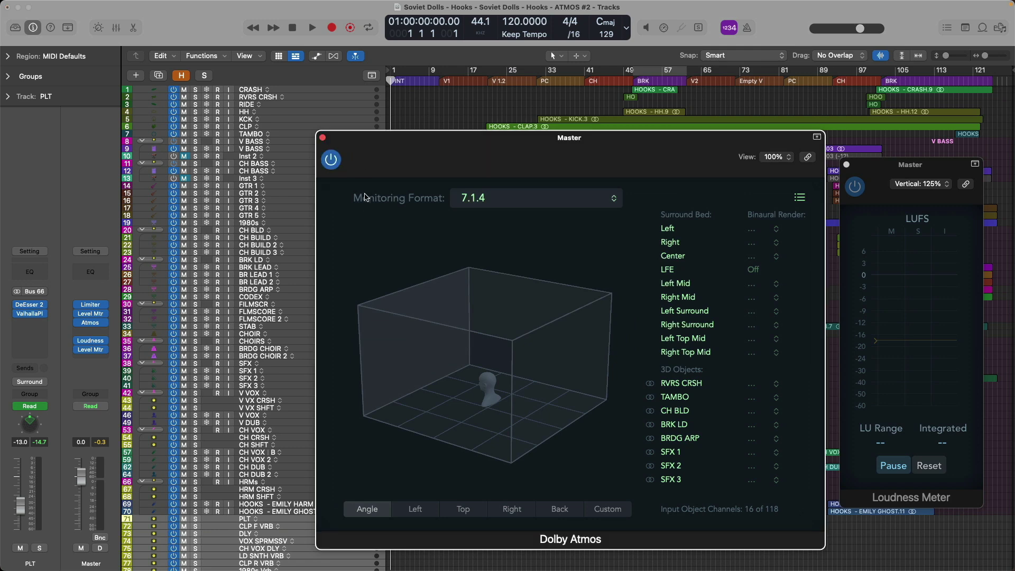
click(613, 199)
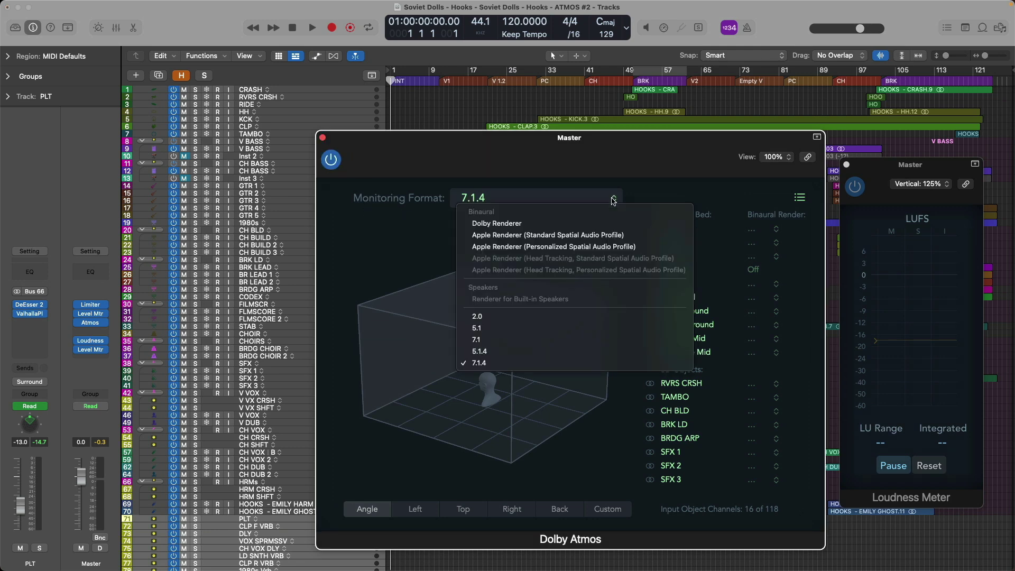
click(595, 329)
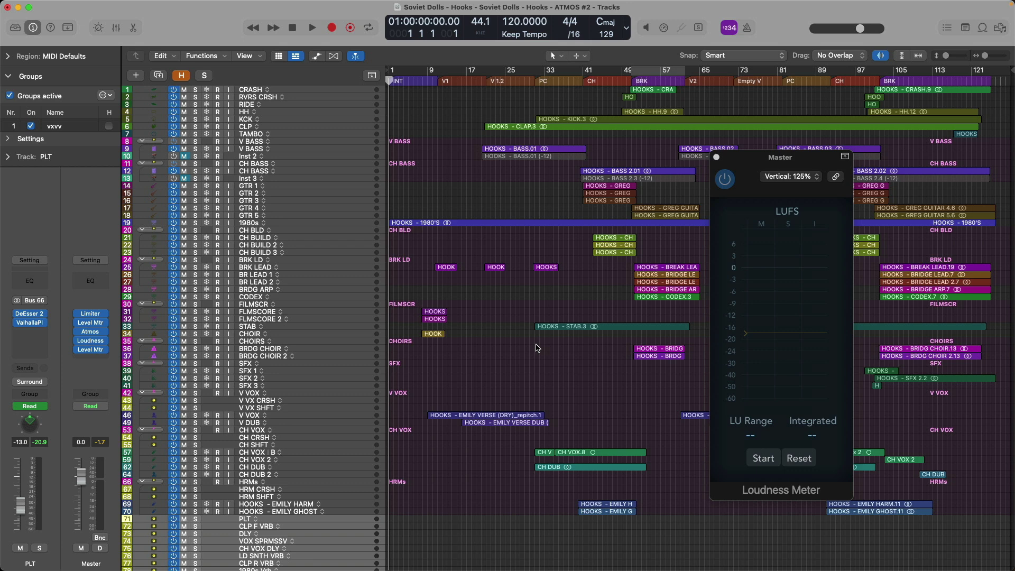
Measure loudness during playback, then close the Atmos and Loudness windows and show the Mixer
click(758, 461)
key(space)
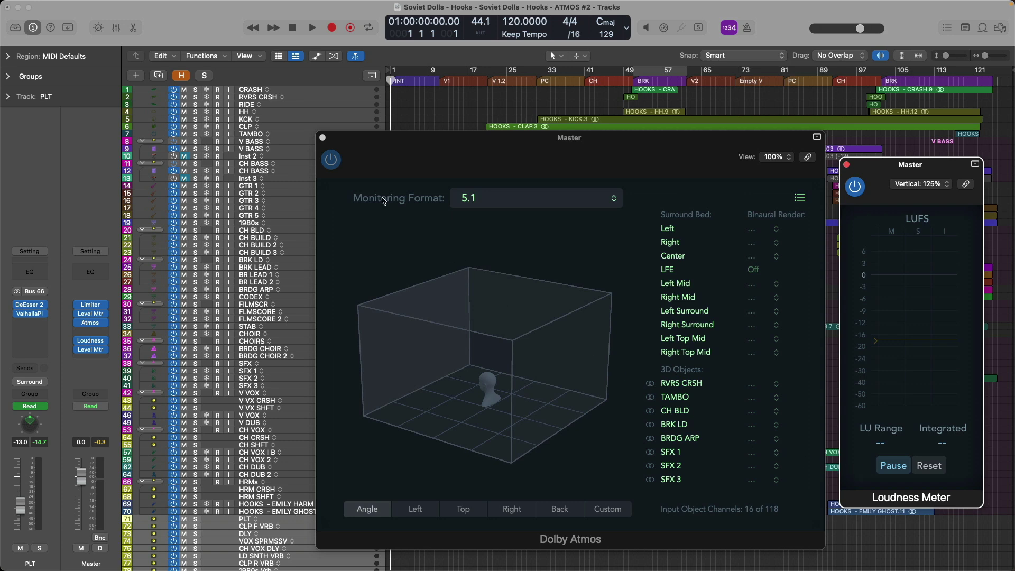
click(322, 138)
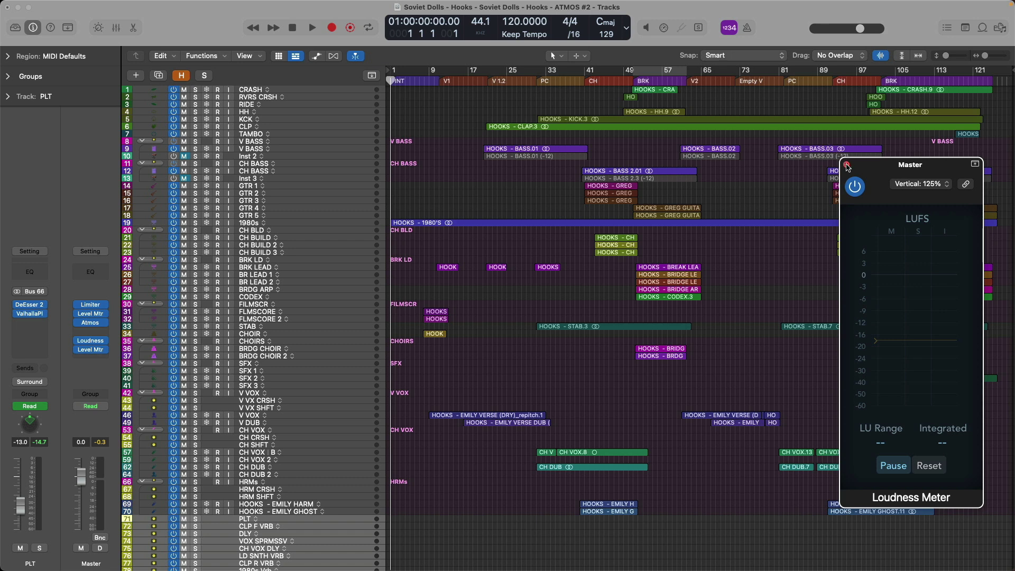
click(846, 164)
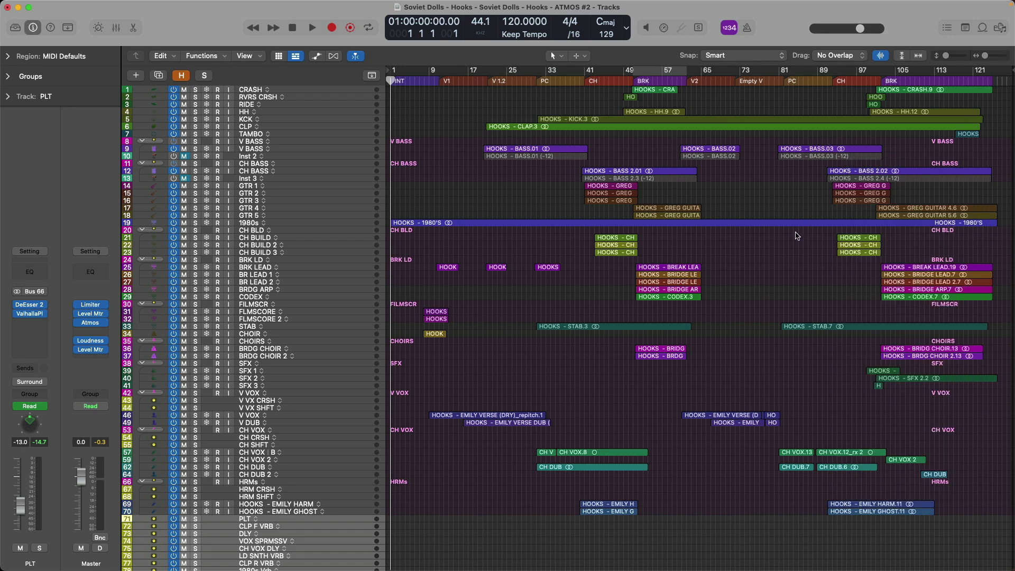
key(x)
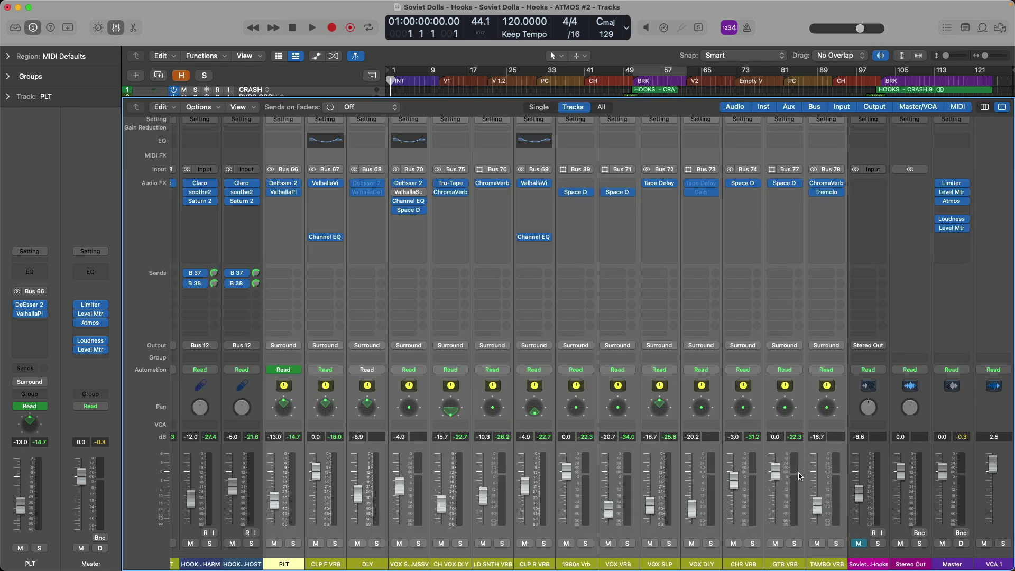
Select all channel strips, lower their faders about 2.3 dB, then raise them back
click(822, 530)
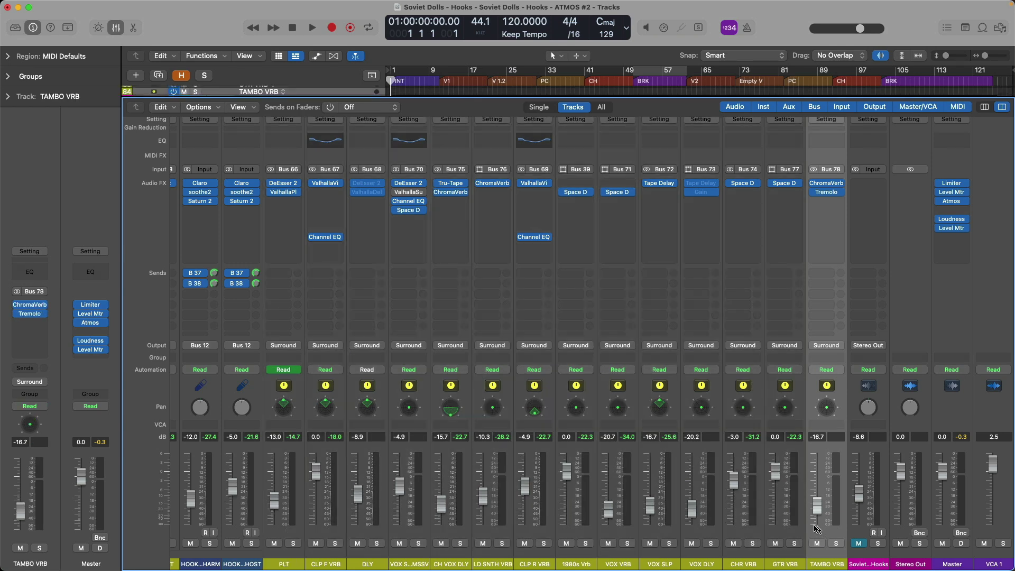
scroll(660, 443, left, 15)
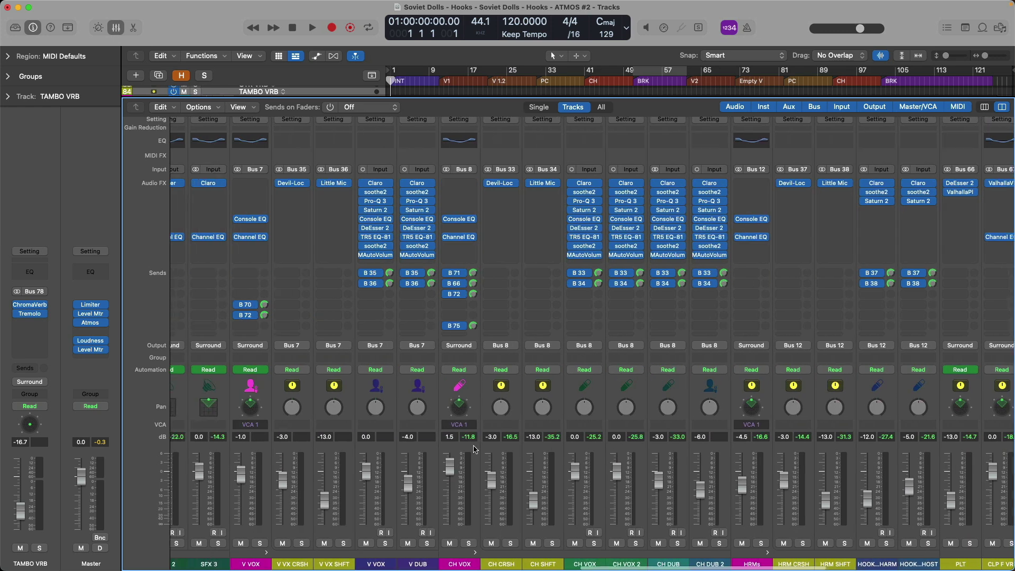
scroll(472, 448, left, 15)
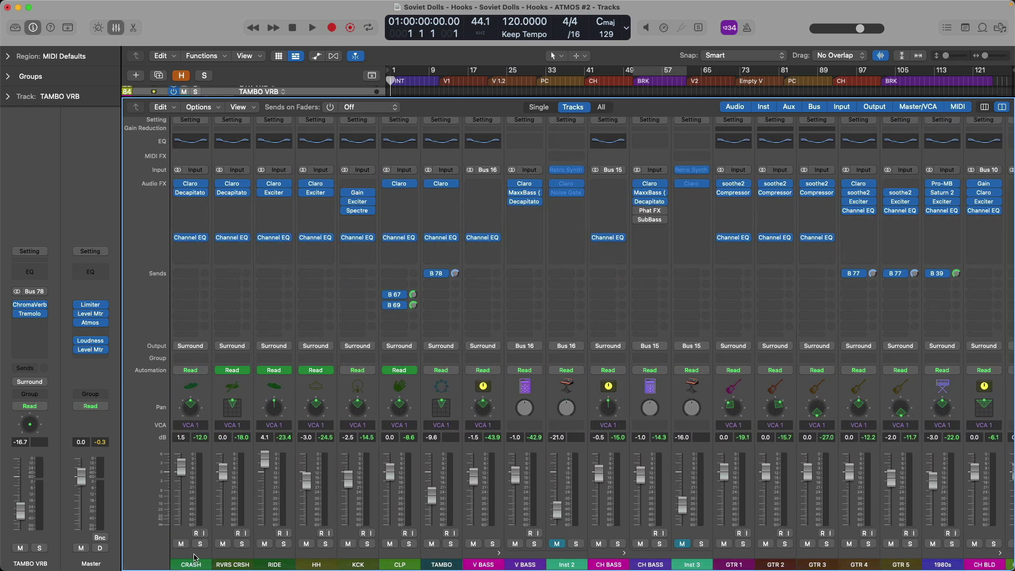
key(super+a)
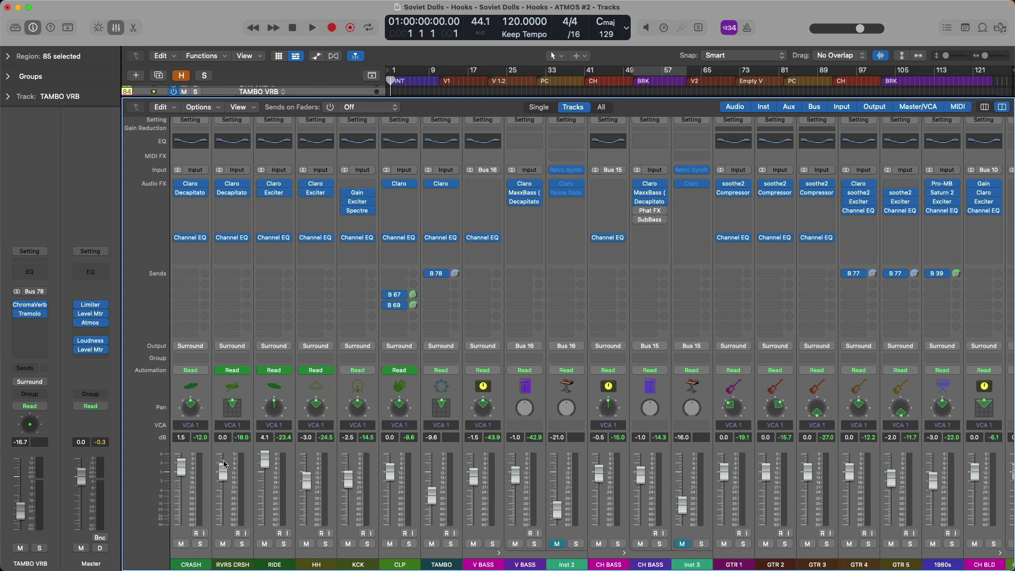
drag(224, 468, 223, 476)
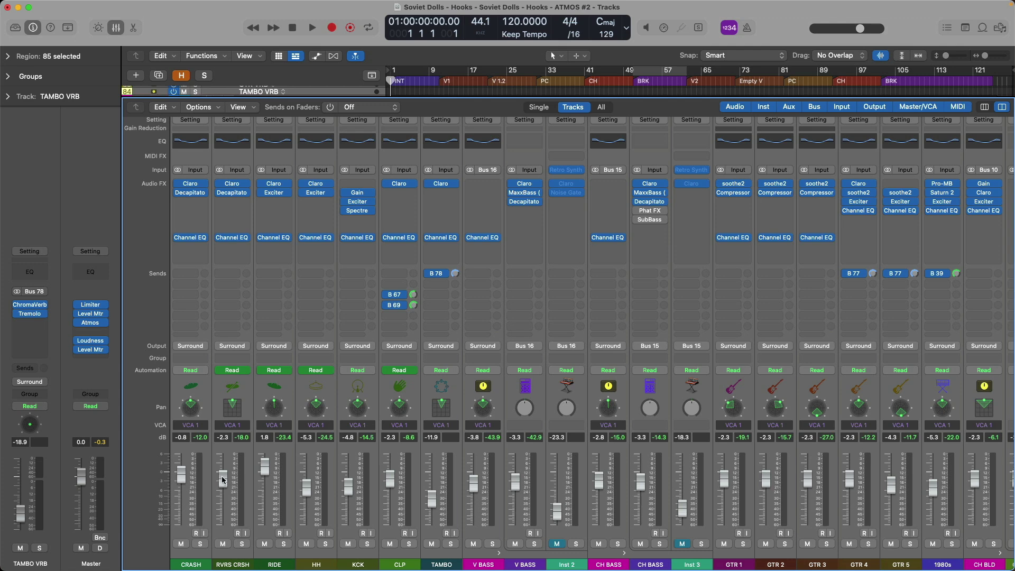
drag(223, 480, 223, 469)
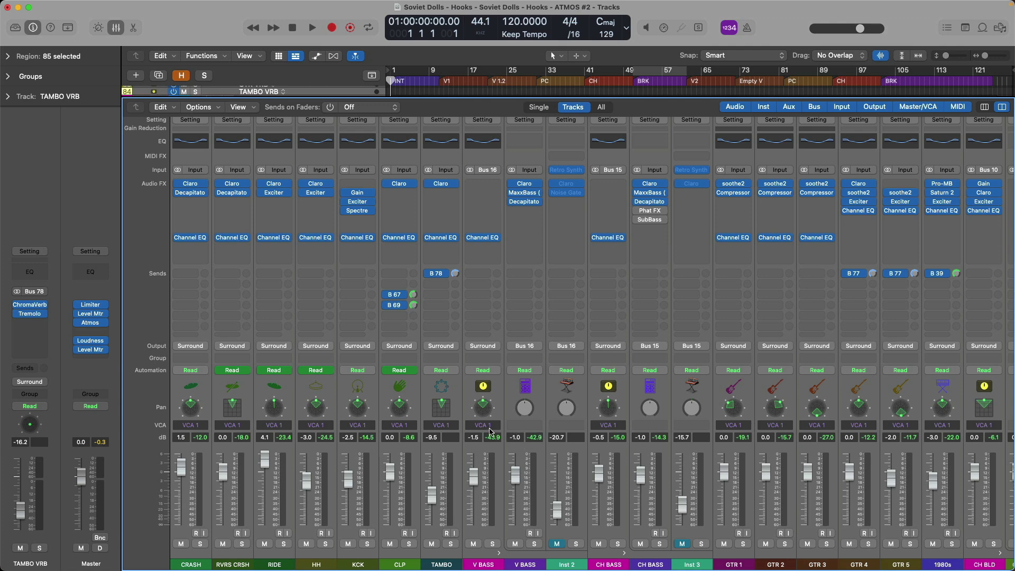
Inspect the Bus 38 send, select the PLT channel, and jump to the CH marker at bar 41
scroll(491, 431, right, 10)
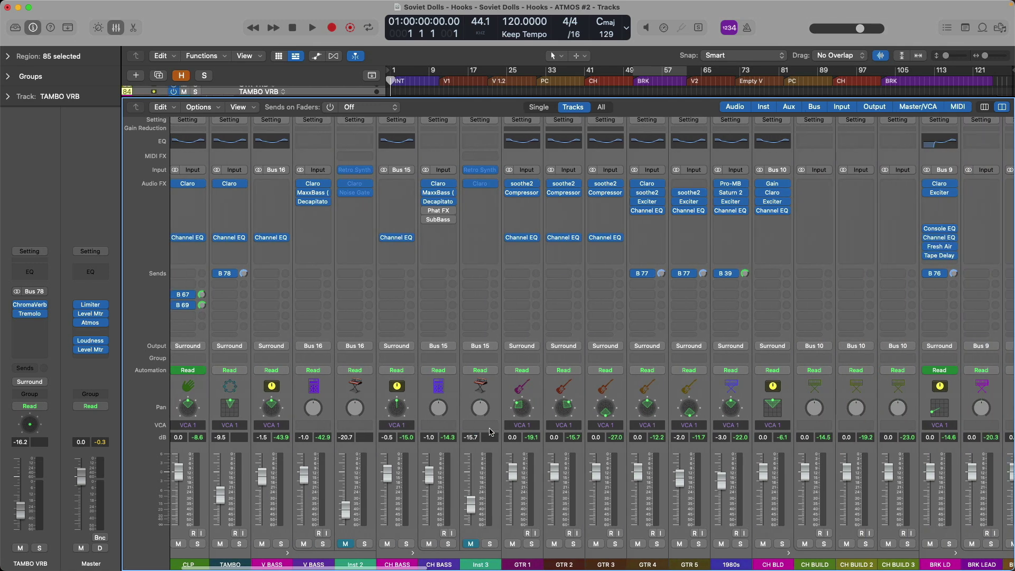
scroll(491, 431, right, 10)
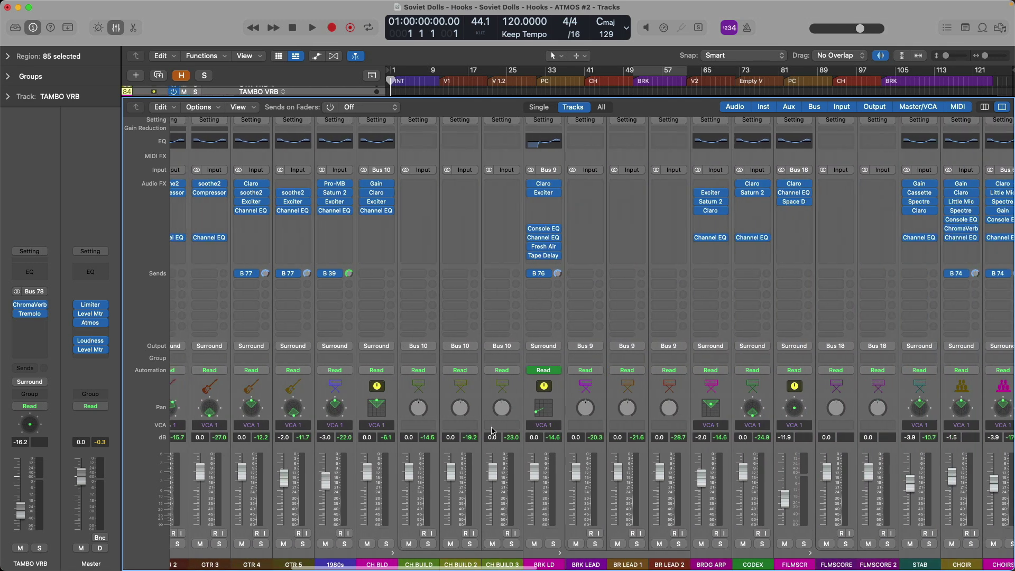
scroll(481, 431, right, 10)
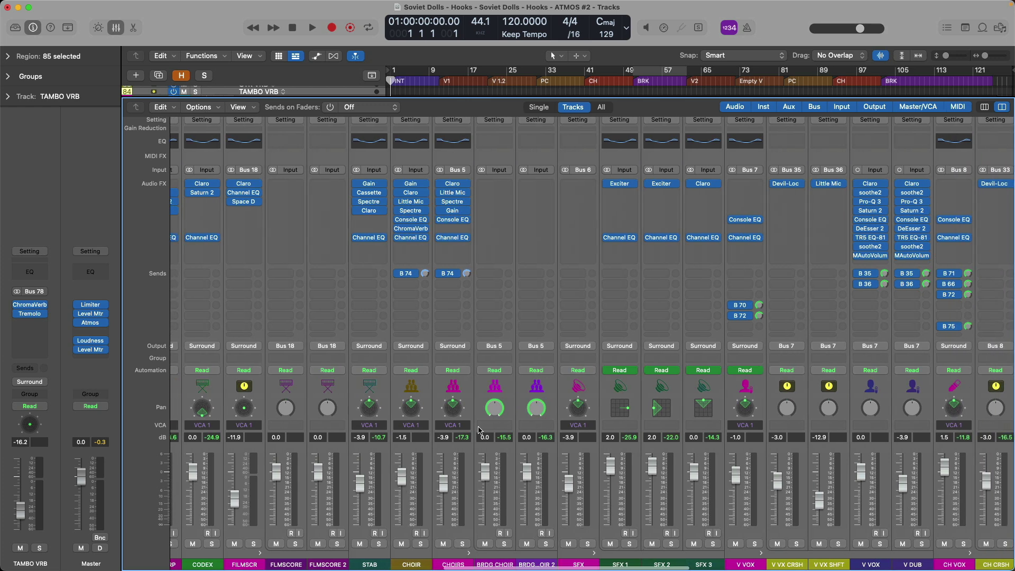
scroll(480, 431, right, 8)
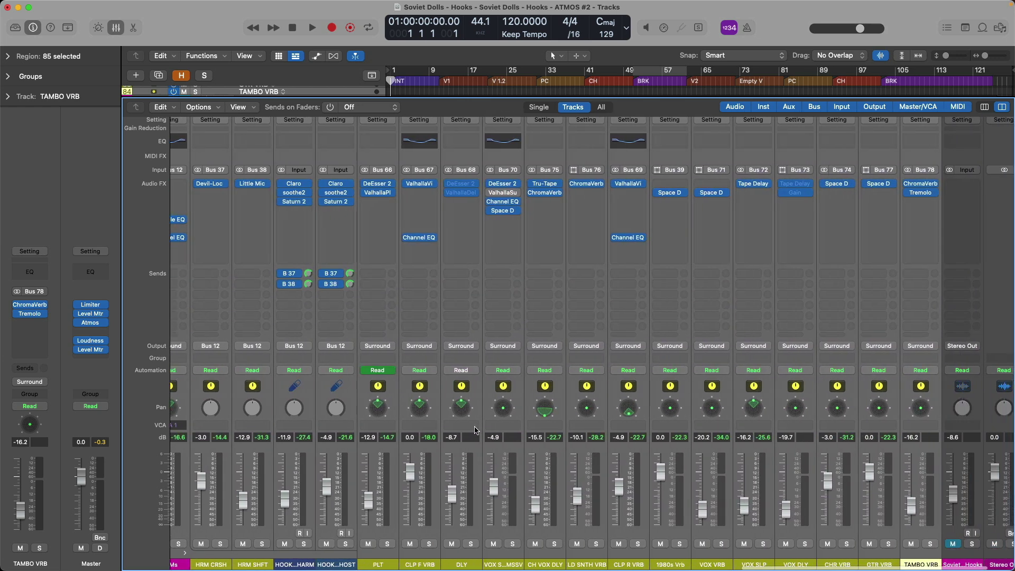
click(338, 284)
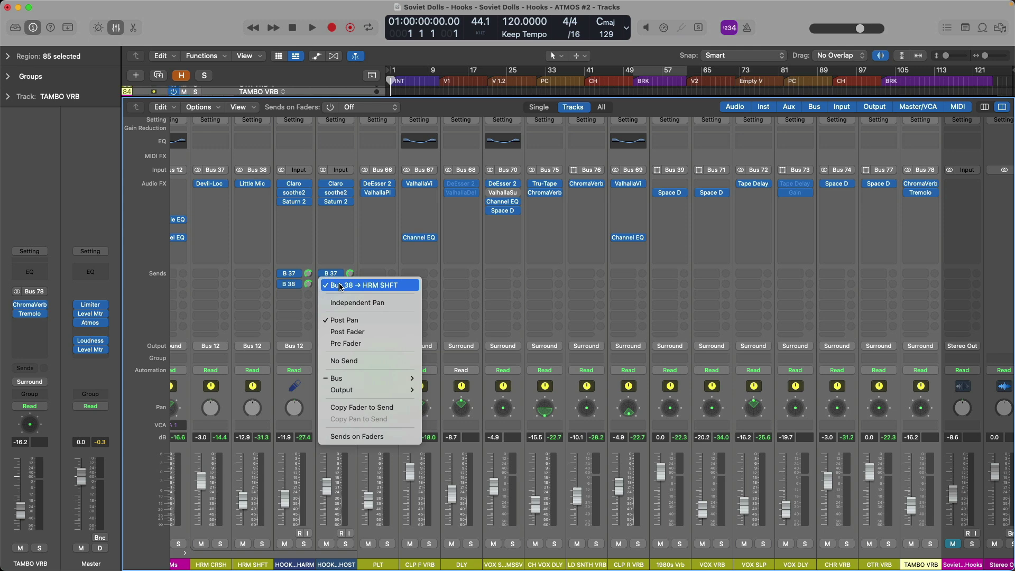
click(330, 255)
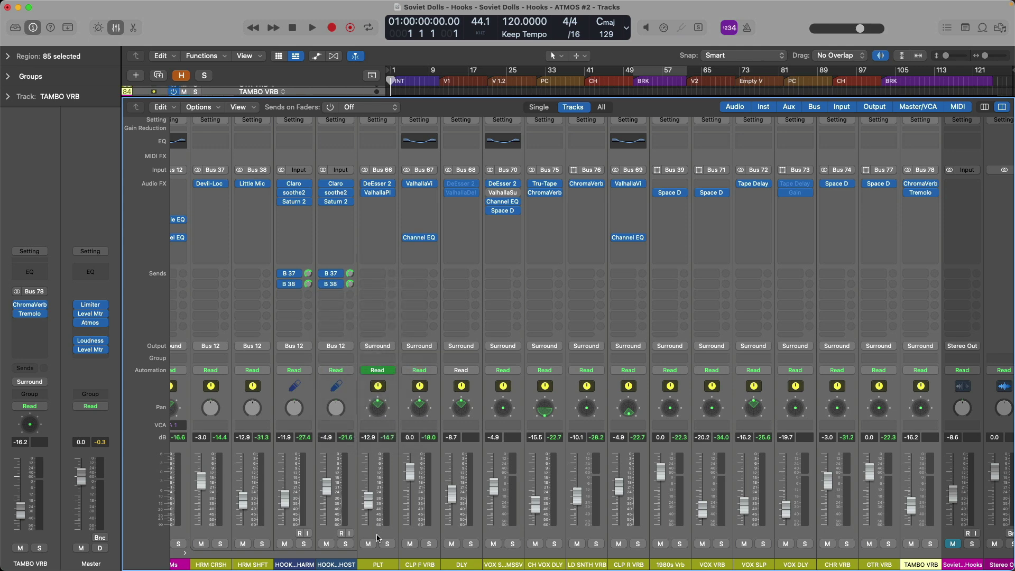
click(377, 554)
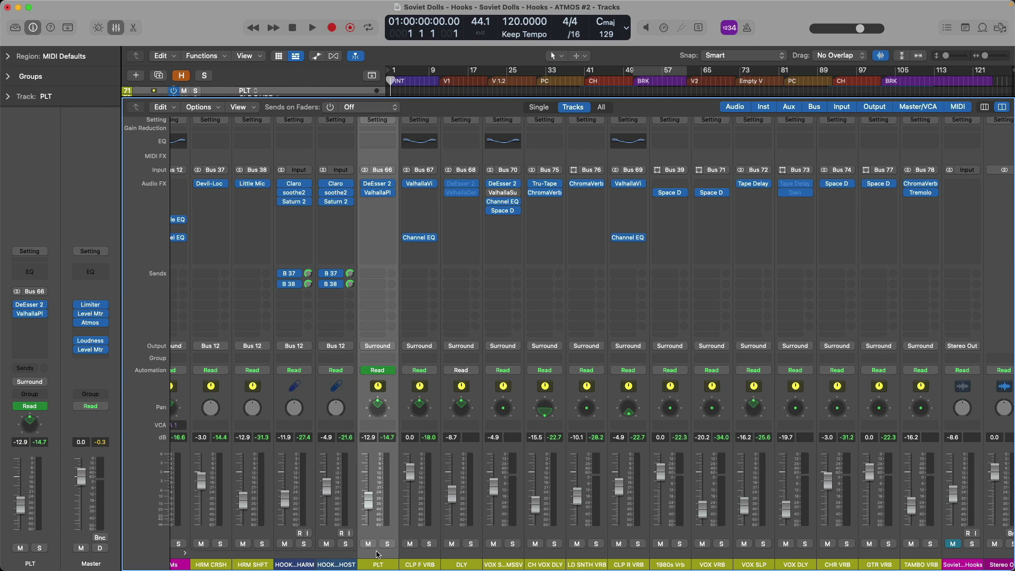
scroll(378, 554, right, 5)
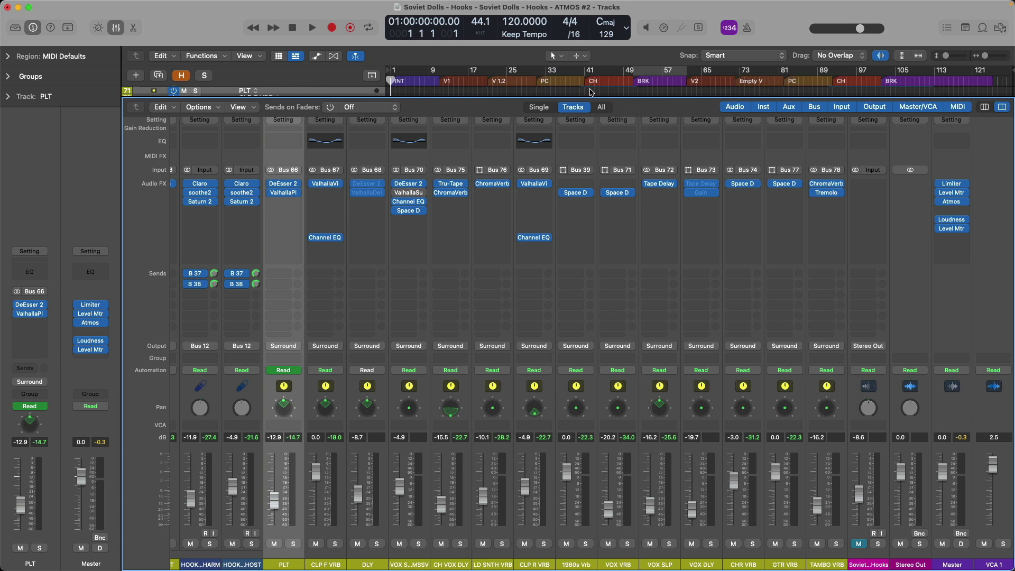
click(587, 82)
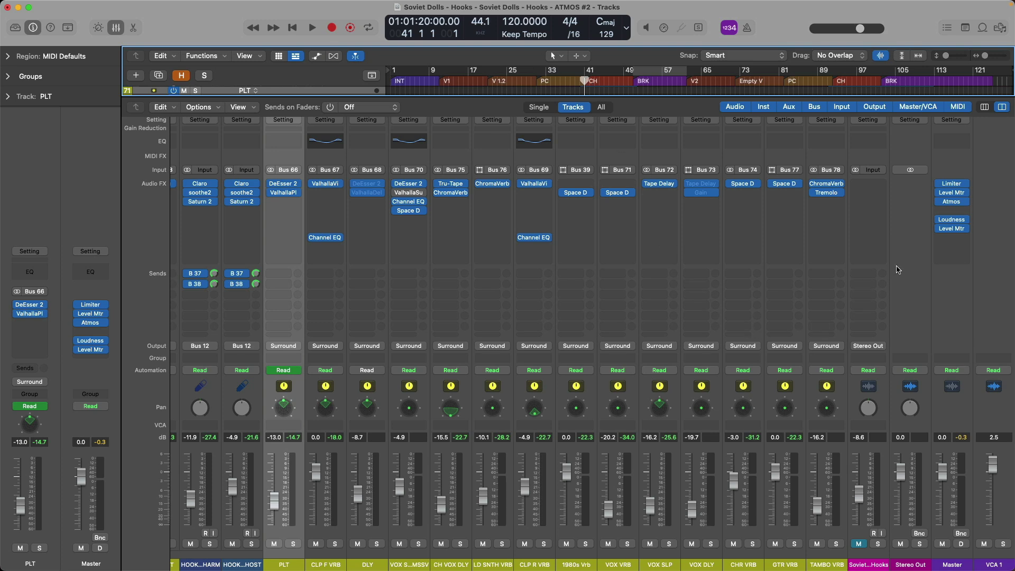
Set the Master Dolby Atmos monitoring format to Dolby Renderer for binaural listening
click(951, 204)
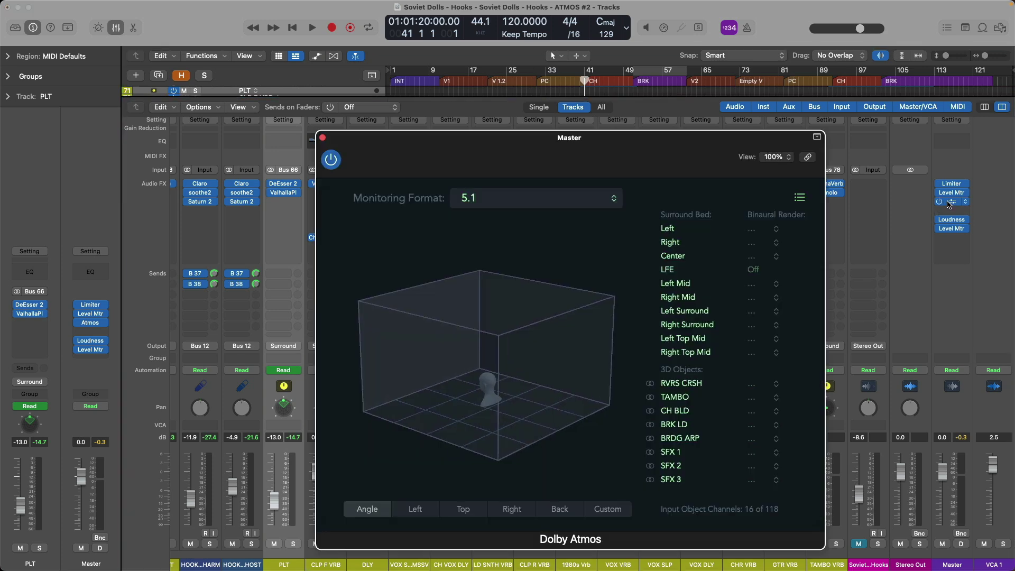
click(613, 202)
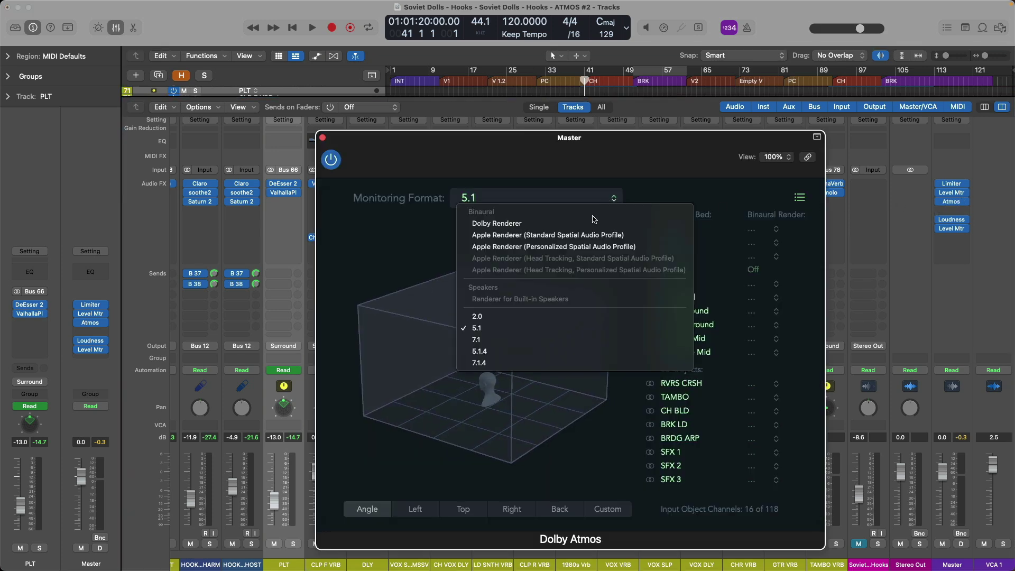
click(591, 219)
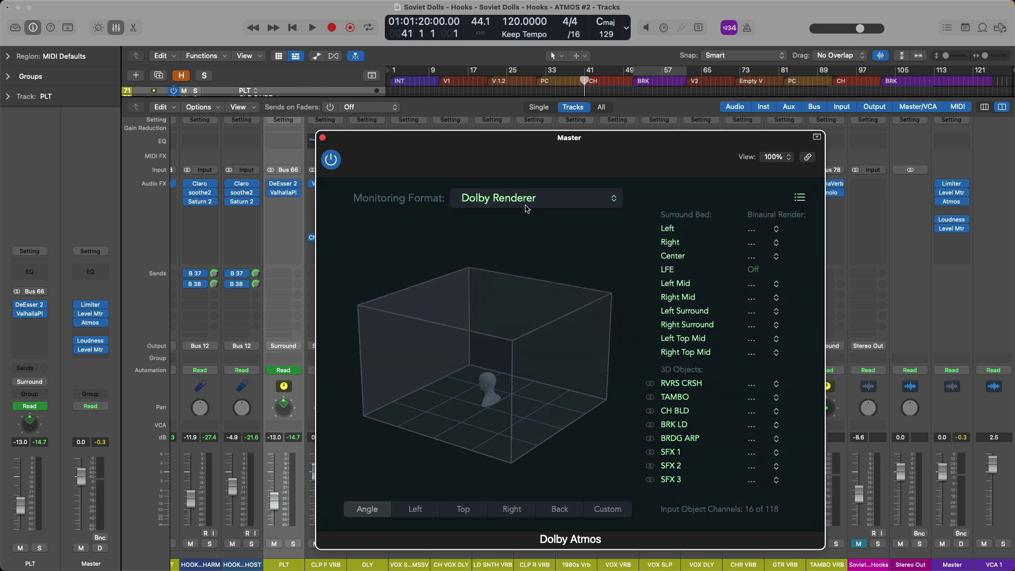
key(super+w)
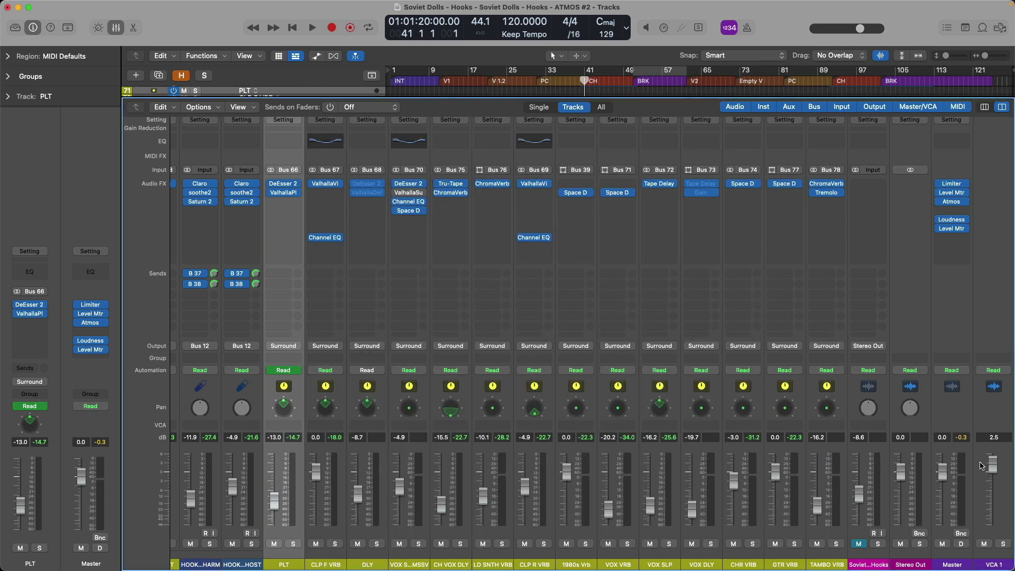
Play the chorus while pulling VCA 1 down to -85 dB, then stop and restore it to 2.5 dB
key(space)
drag(987, 465, 987, 510)
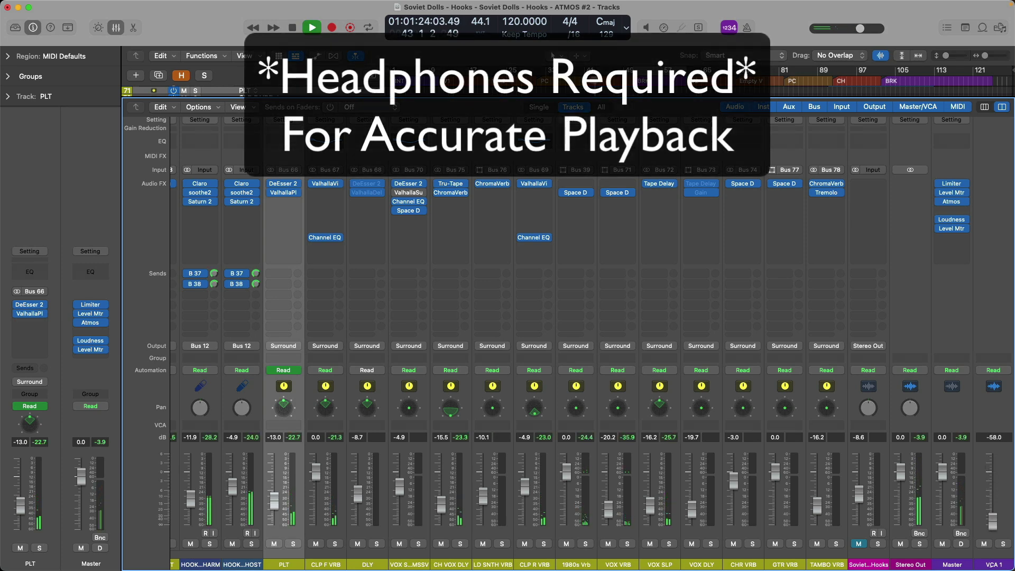
drag(993, 521, 991, 558)
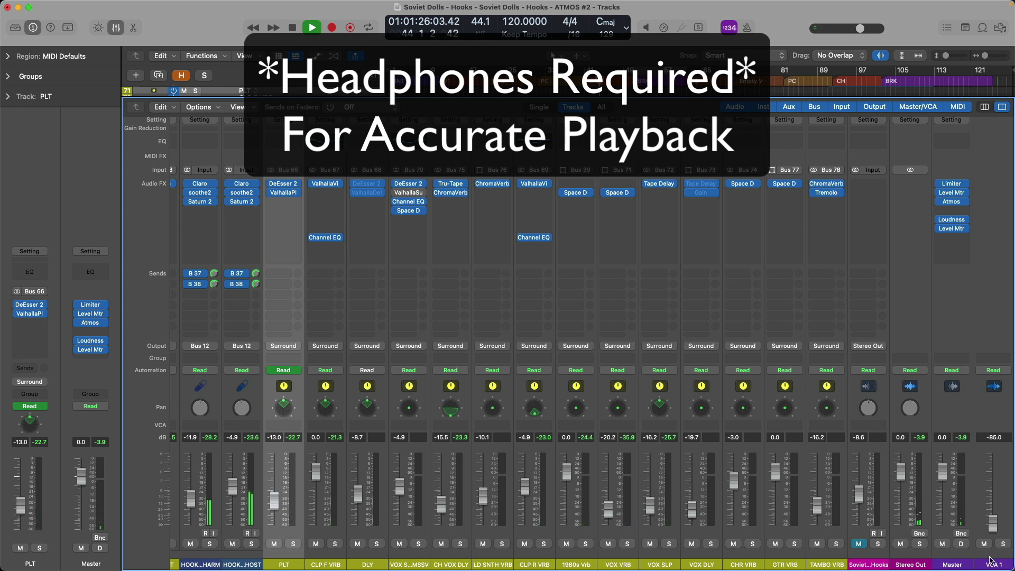
key(space)
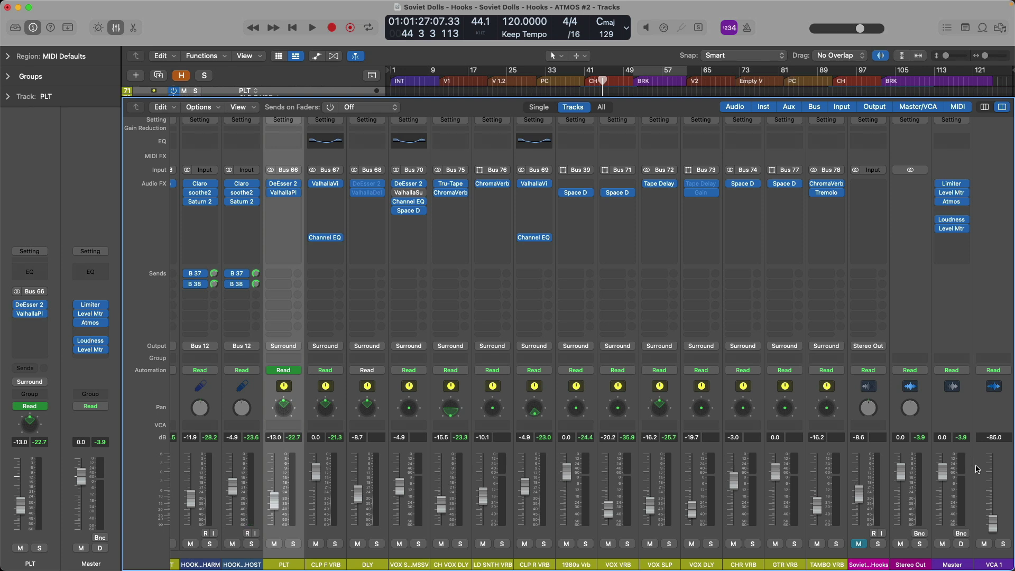
drag(994, 521, 993, 461)
Switch Atmos monitoring to 5.1 and open the Loudness Meter to check -16.1 LUFS integrated
click(957, 203)
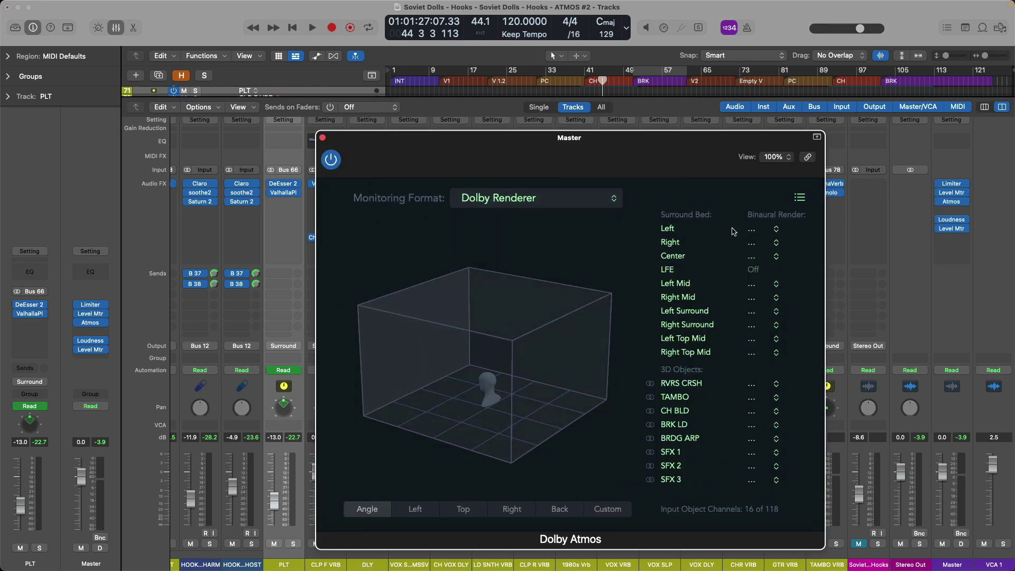
click(613, 200)
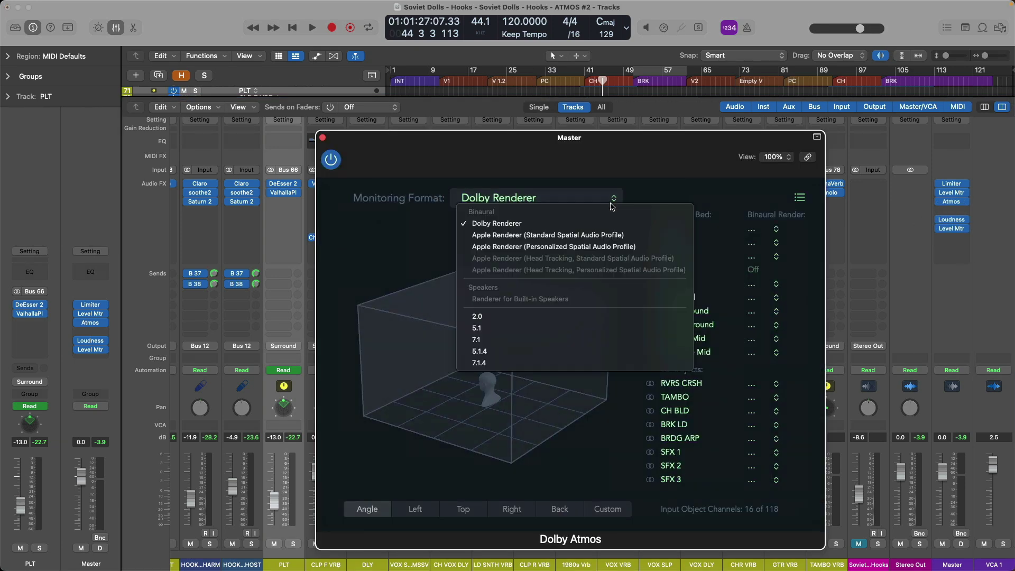
click(602, 328)
click(949, 221)
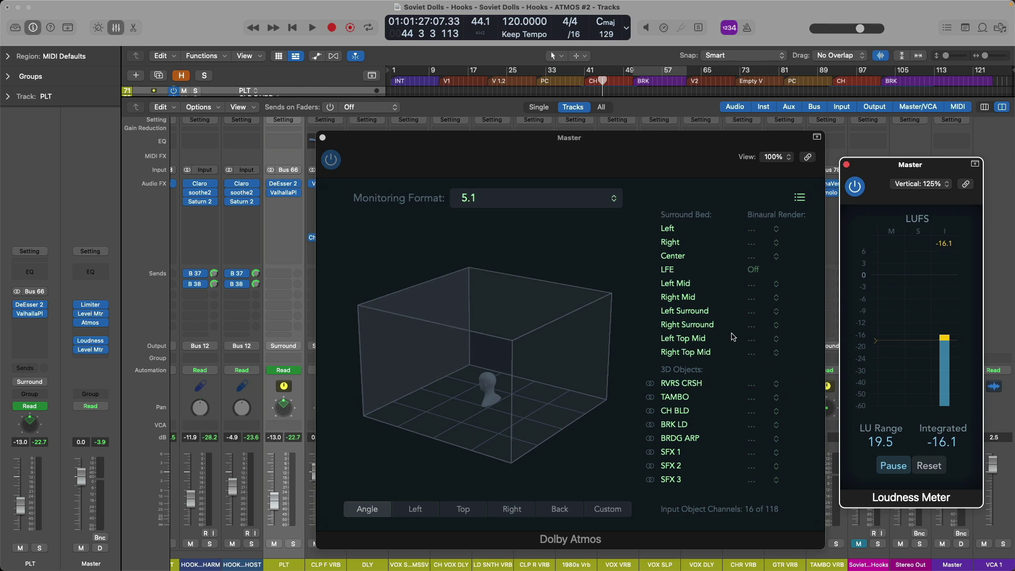
Return Atmos monitoring to Dolby Renderer, close the plug-in windows, and show the tracks area
click(615, 199)
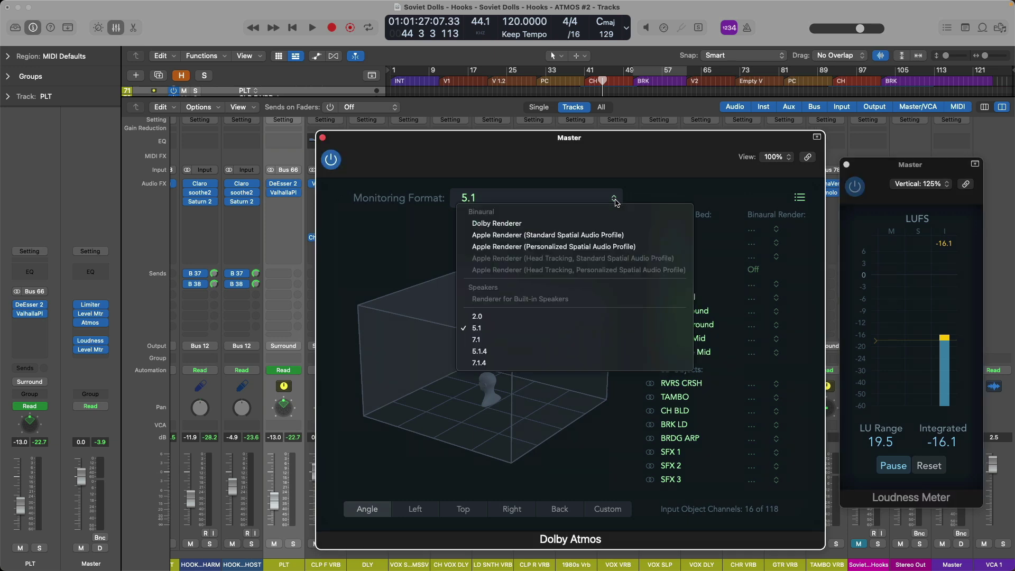
click(596, 224)
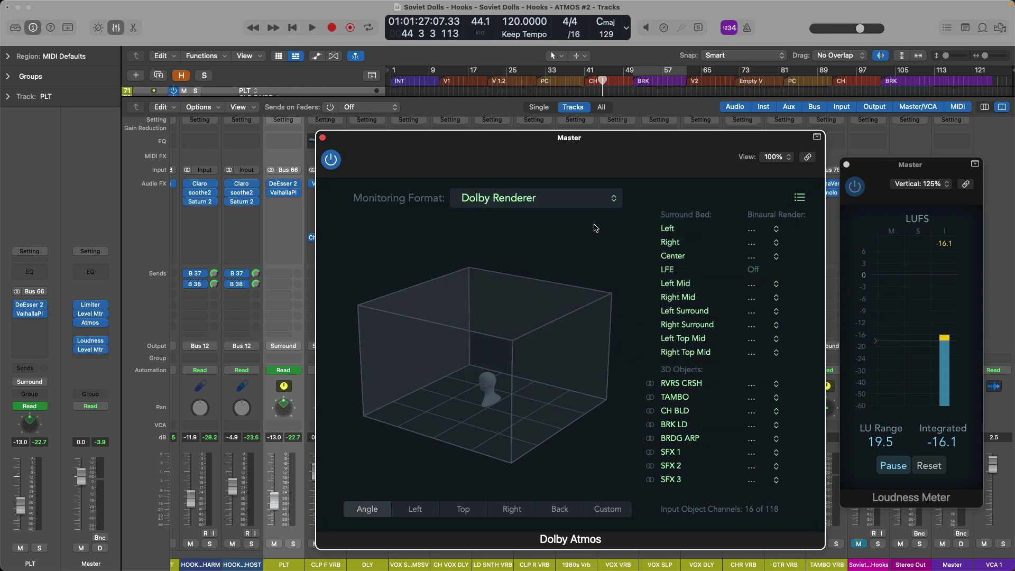
key(v)
key(x)
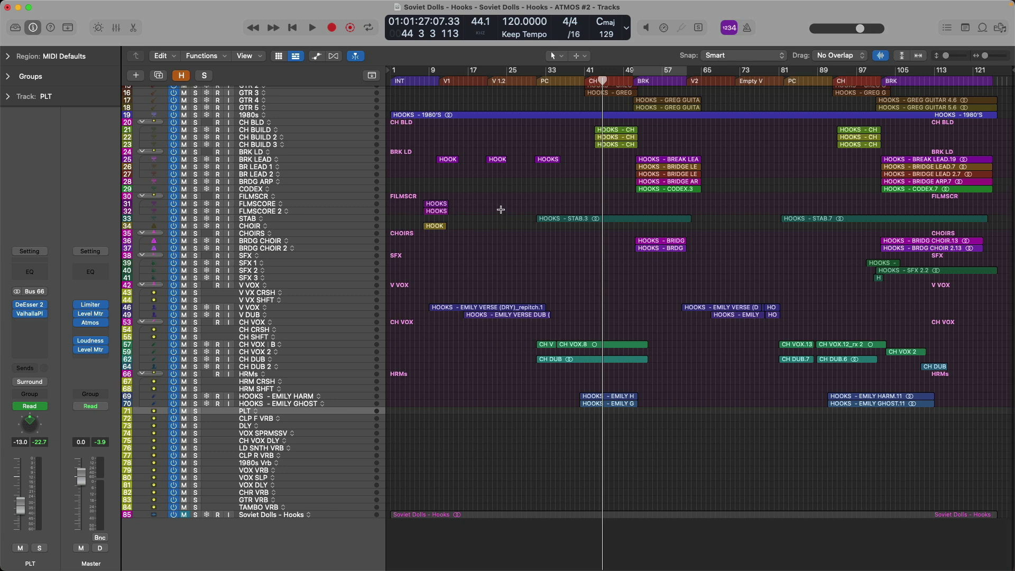
Set the cycle range across the whole song and start a Project or Section bounce
key(super+a)
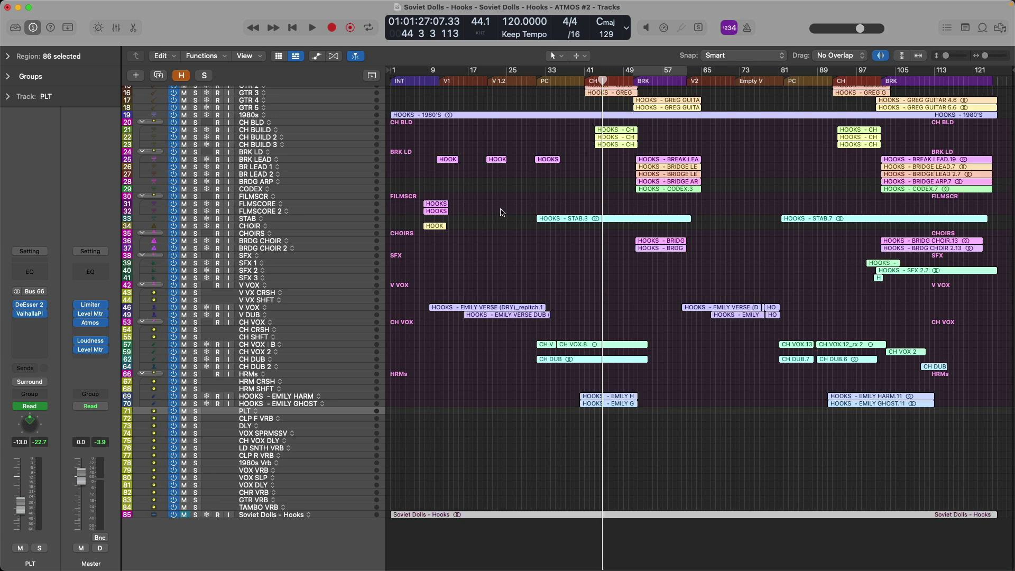
key(u)
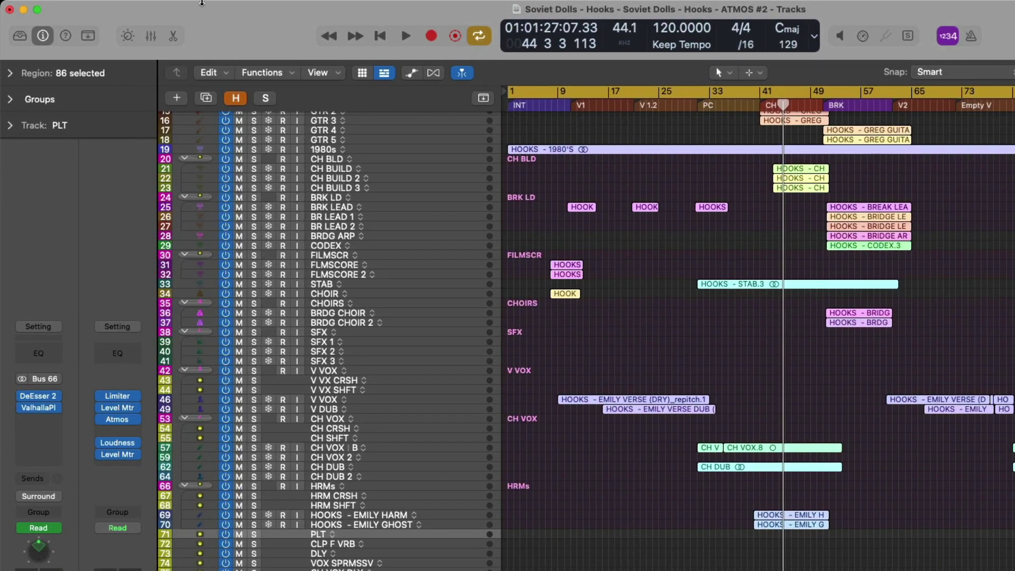
mouse_move(171, 3)
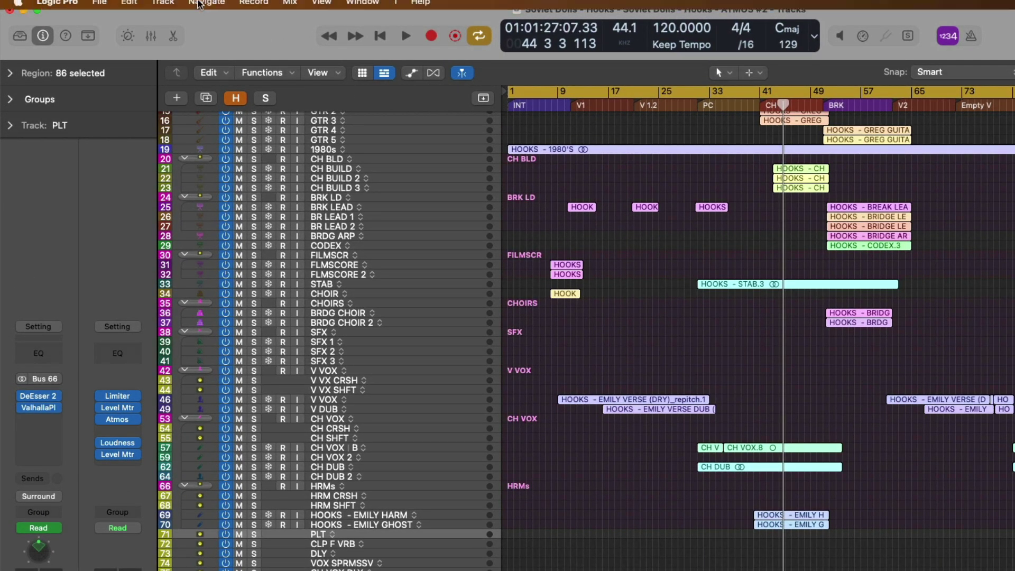
click(106, 6)
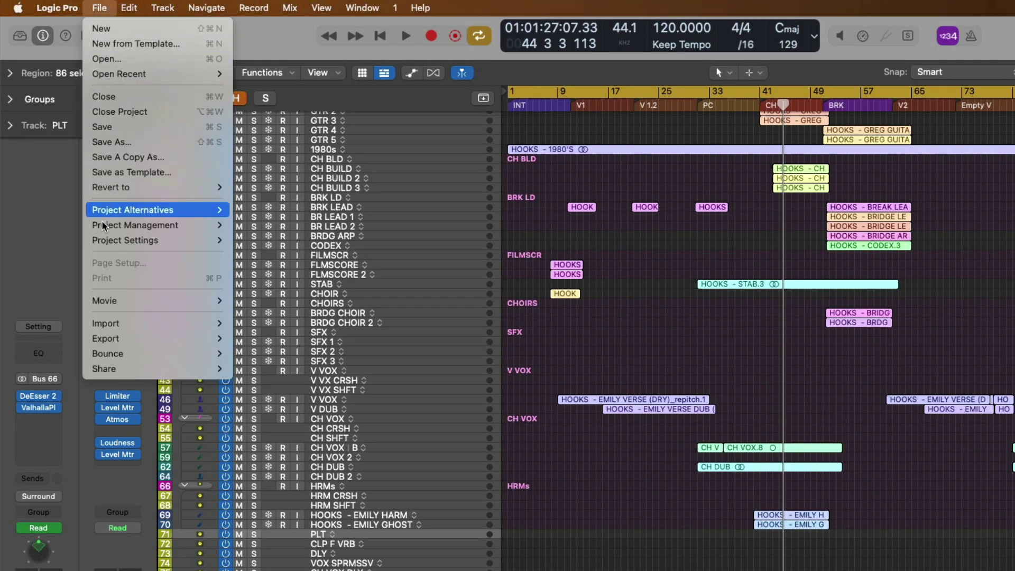
mouse_move(137, 355)
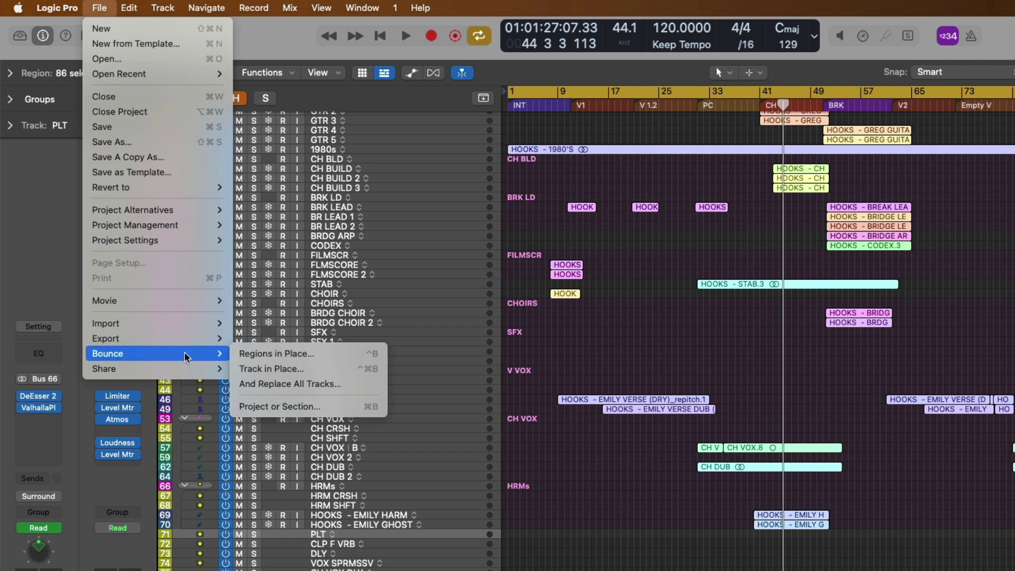
click(324, 408)
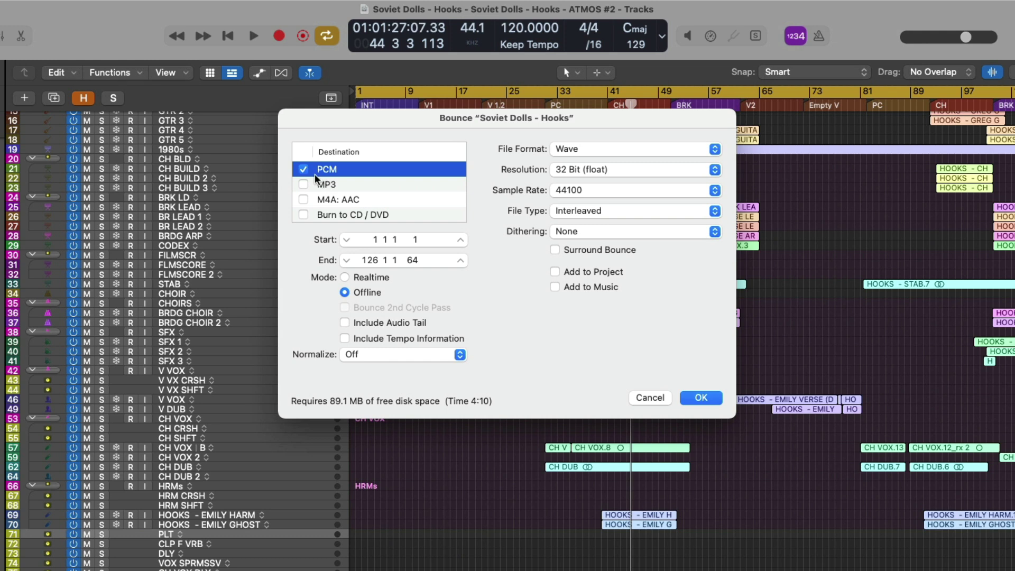
Keep the bounce format as PCM Wave at 32 Bit (float) resolution
click(573, 153)
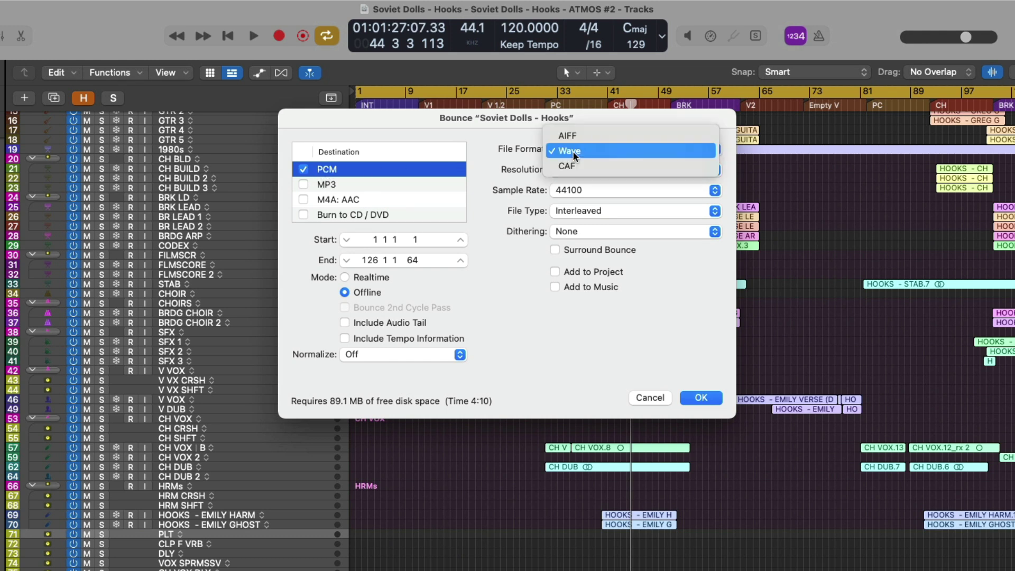
click(590, 155)
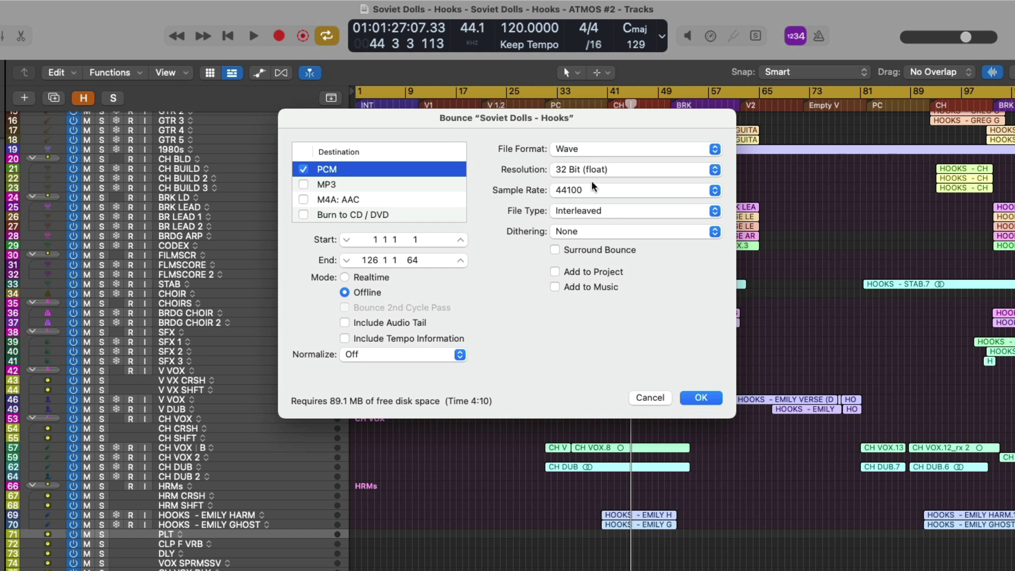
click(624, 171)
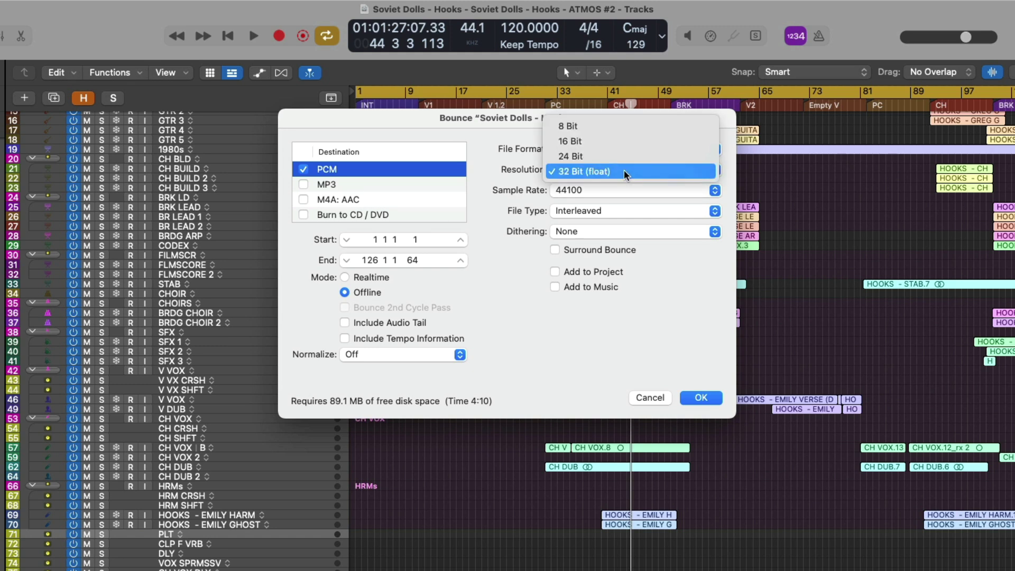
click(625, 173)
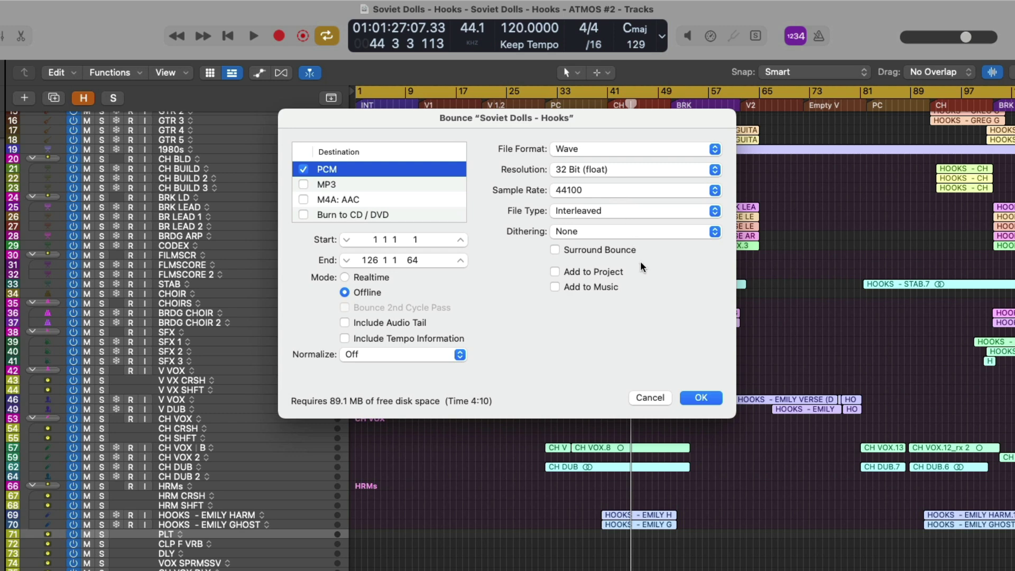
Accept the bounce settings and bounce to the Desktop as 'Soviet Dolls - Hooks - Atmos Bounce'
click(702, 401)
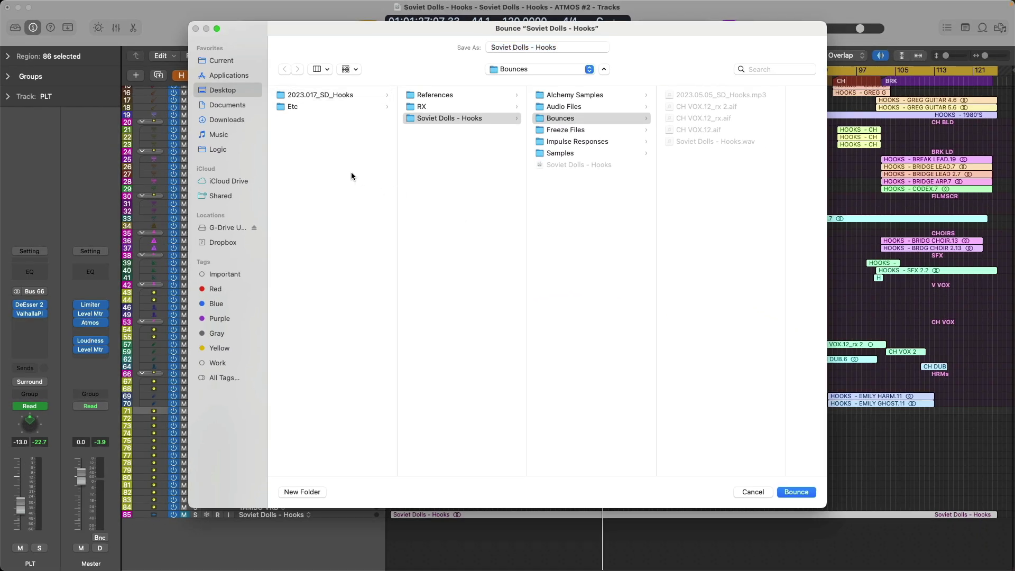
click(351, 175)
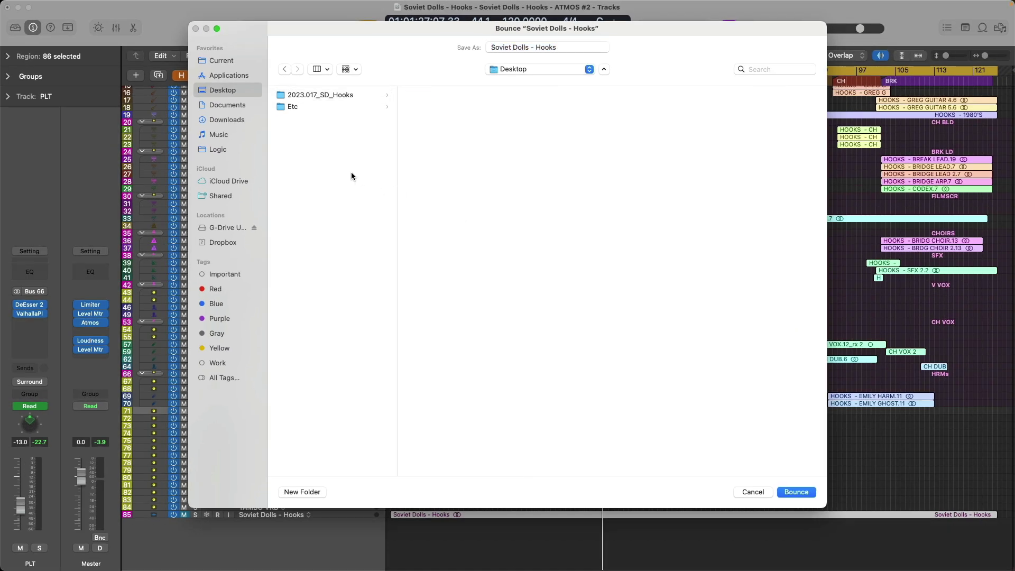
click(568, 46)
text(- Atmos Bounce)
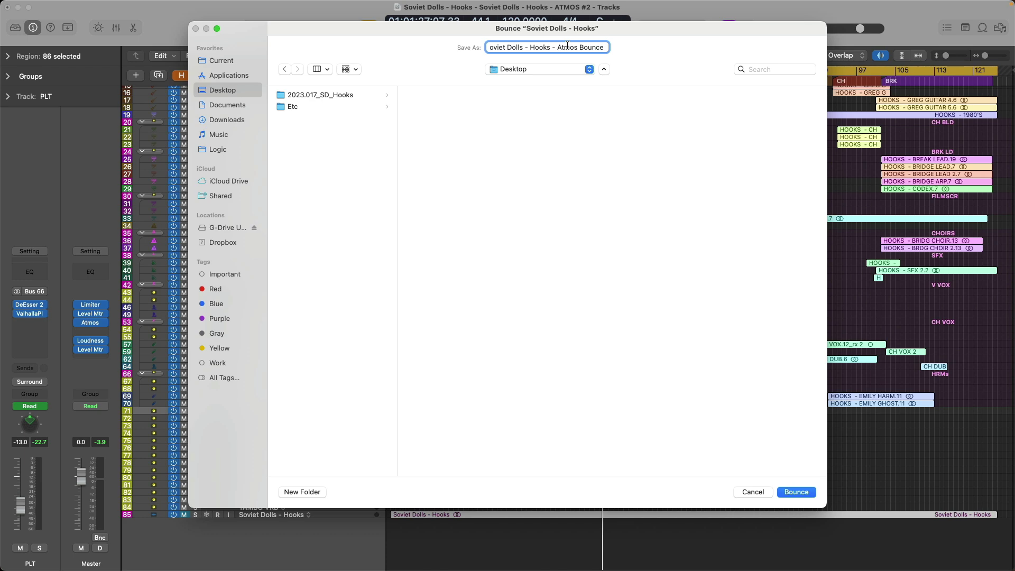
key(Return)
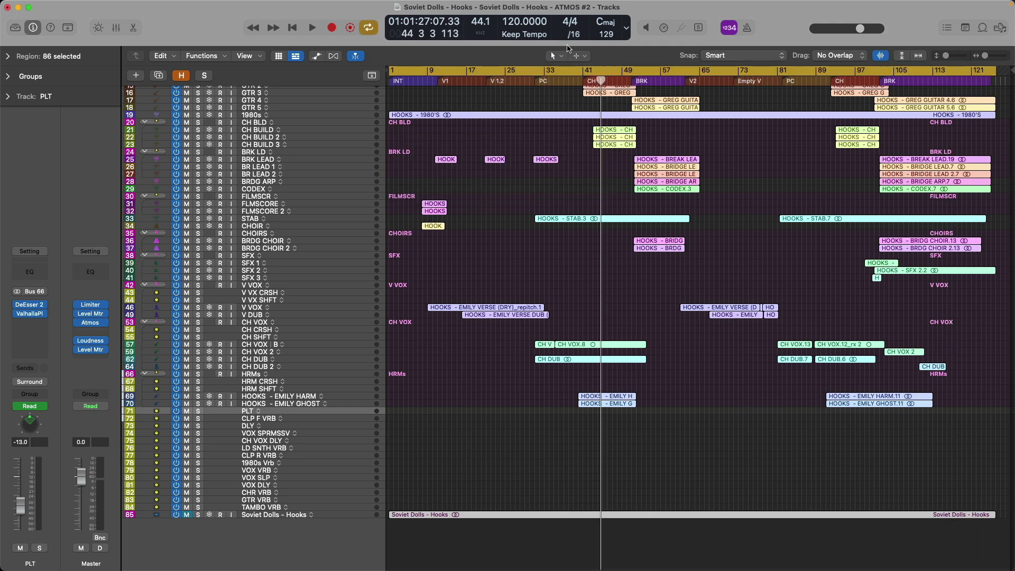
Preview and scrub the 4:10, 88.3 MB Atmos Bounce WAV on the Desktop, then return to Logic Pro
key(super+Tab)
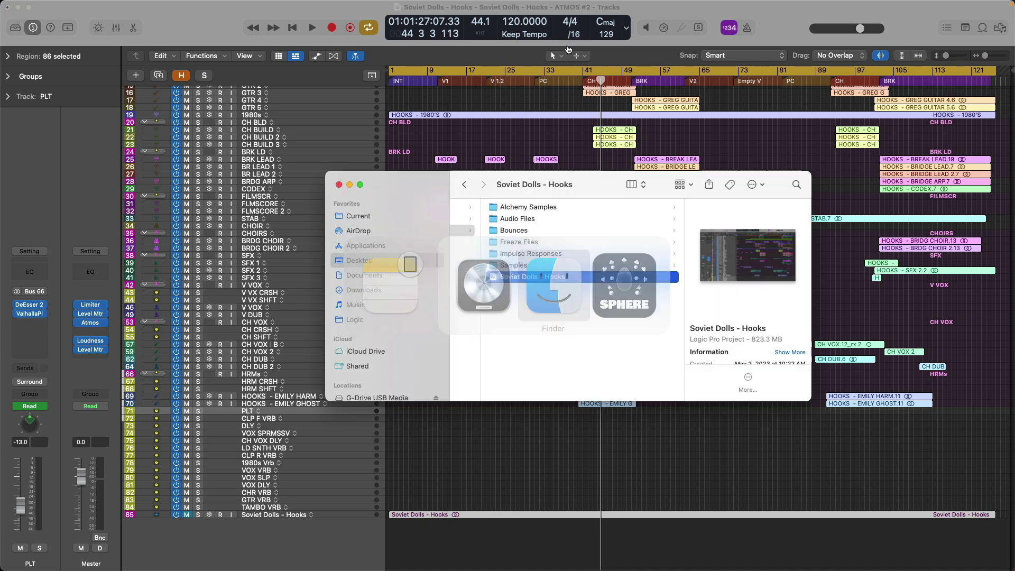
click(385, 264)
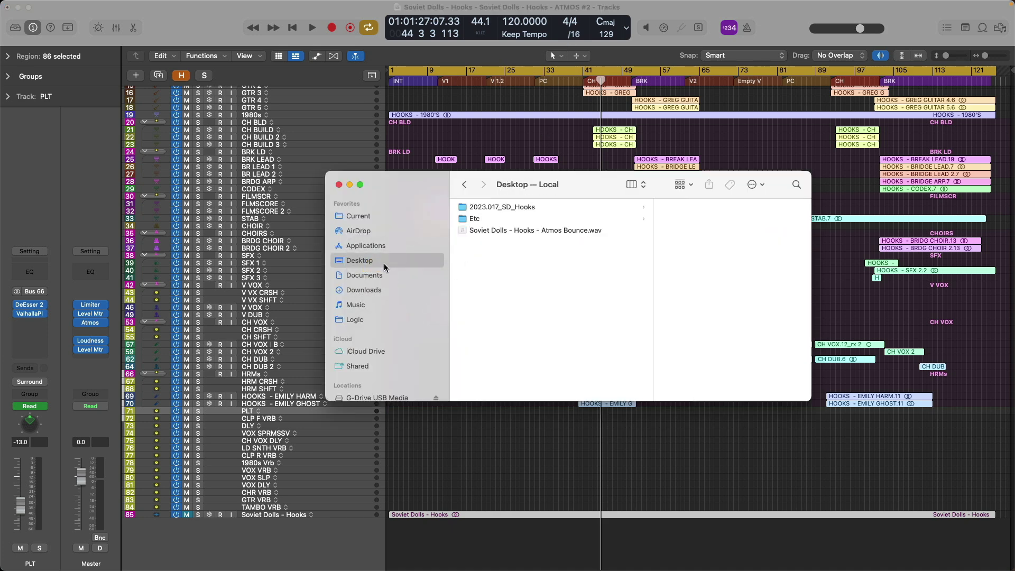
click(479, 230)
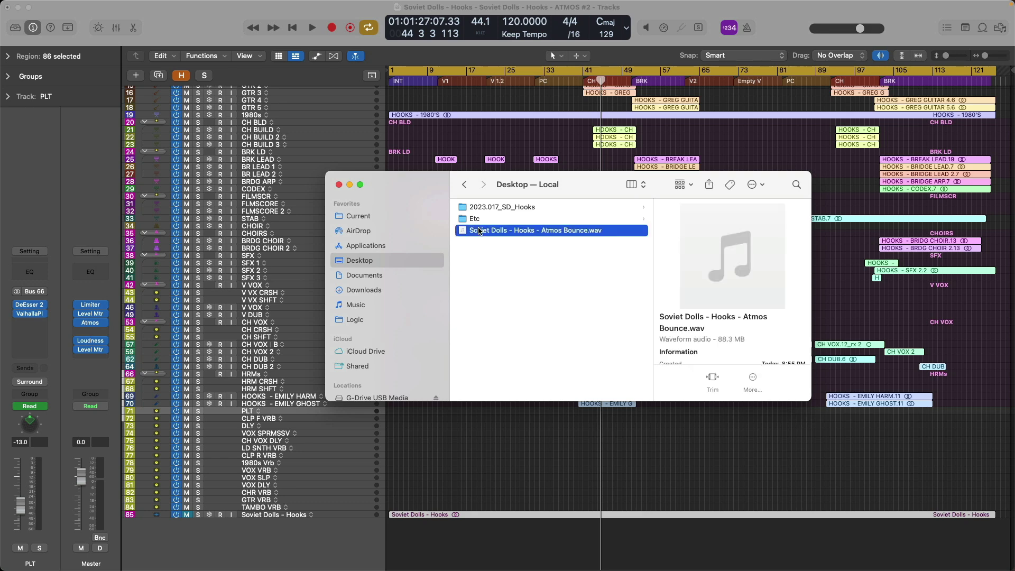
key(space)
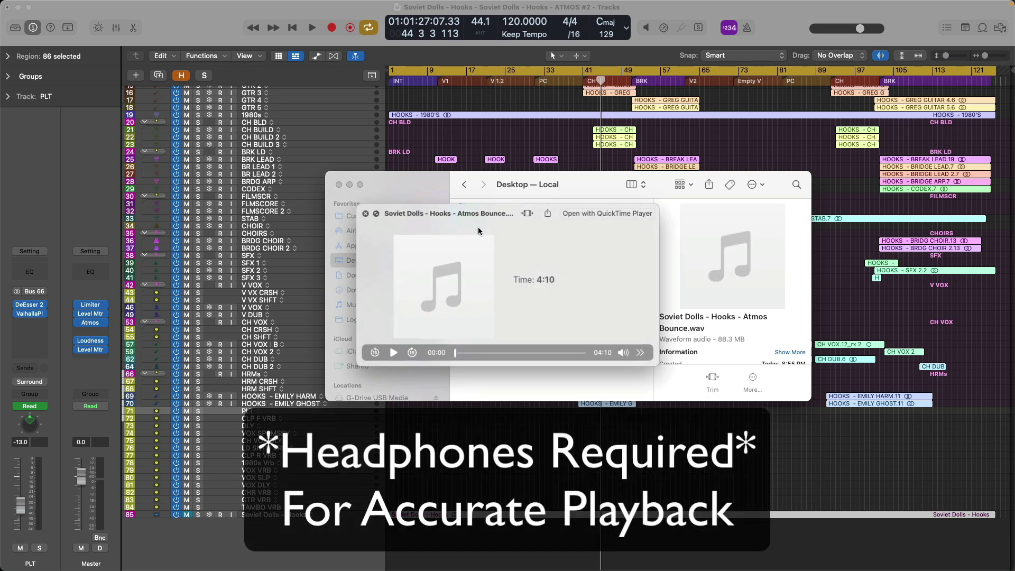
click(547, 353)
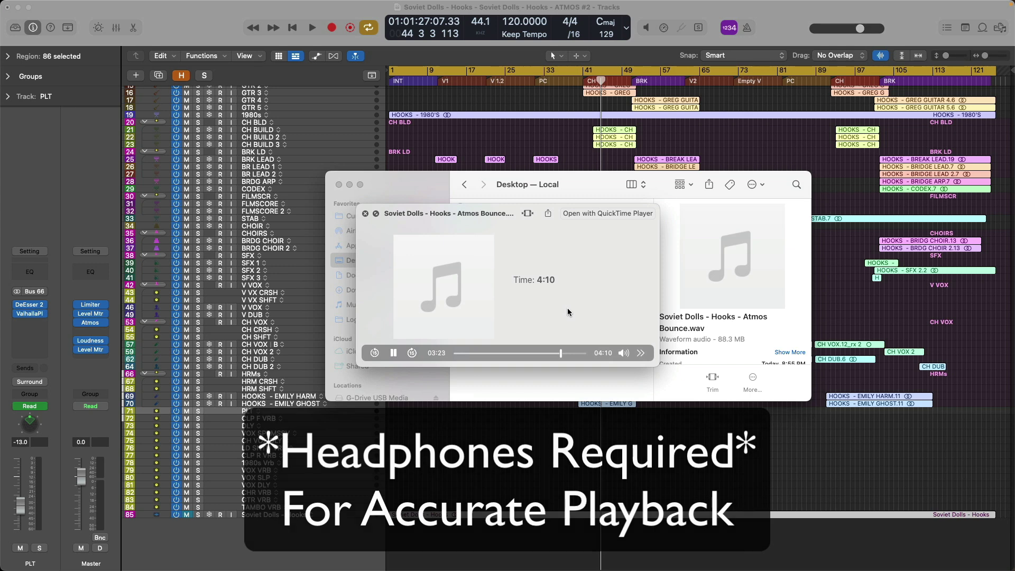
key(space)
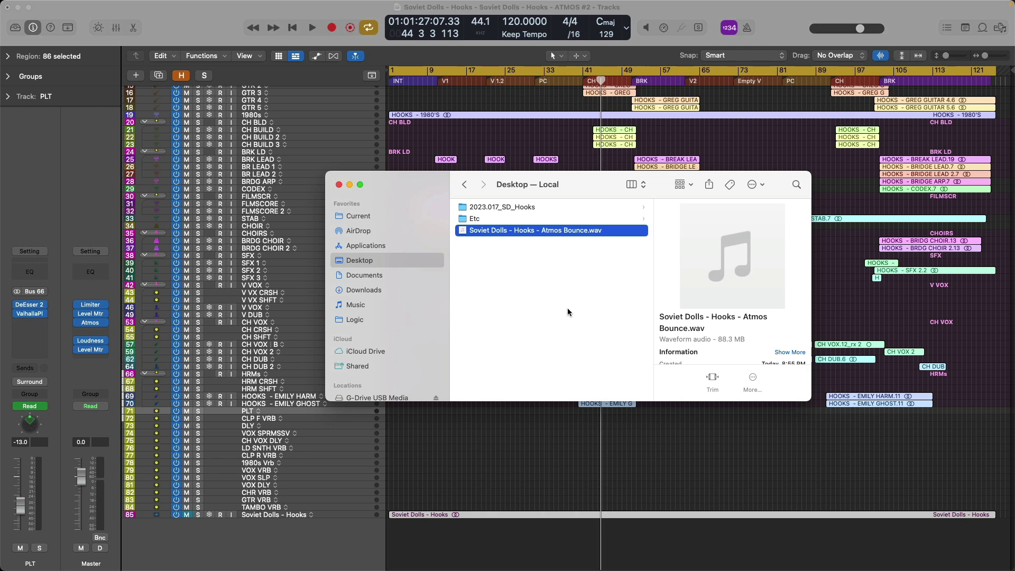
key(super+Tab)
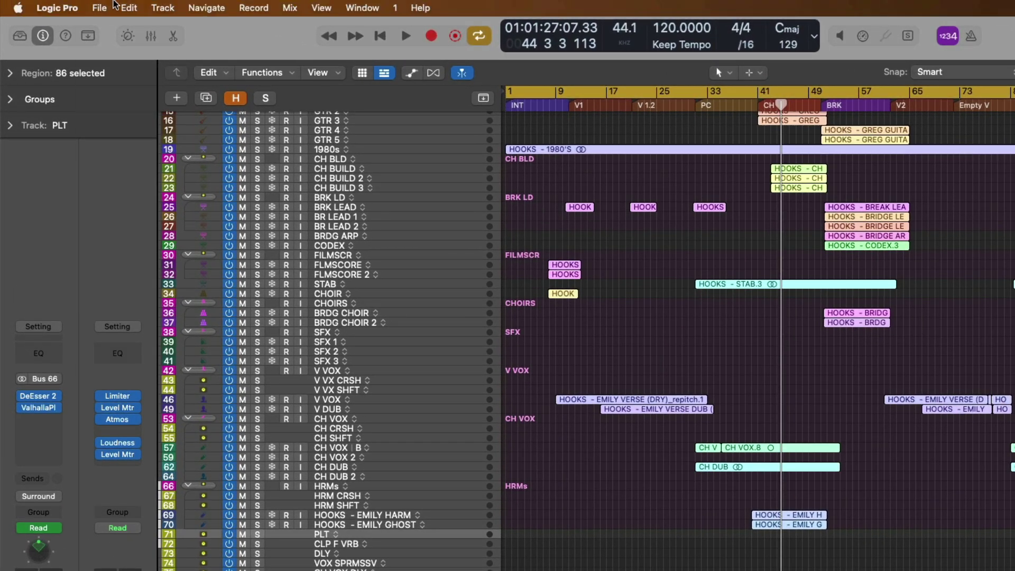
Export the project as ADM BWF to the Desktop, keeping the name 'Soviet Dolls - Hooks'
click(111, 7)
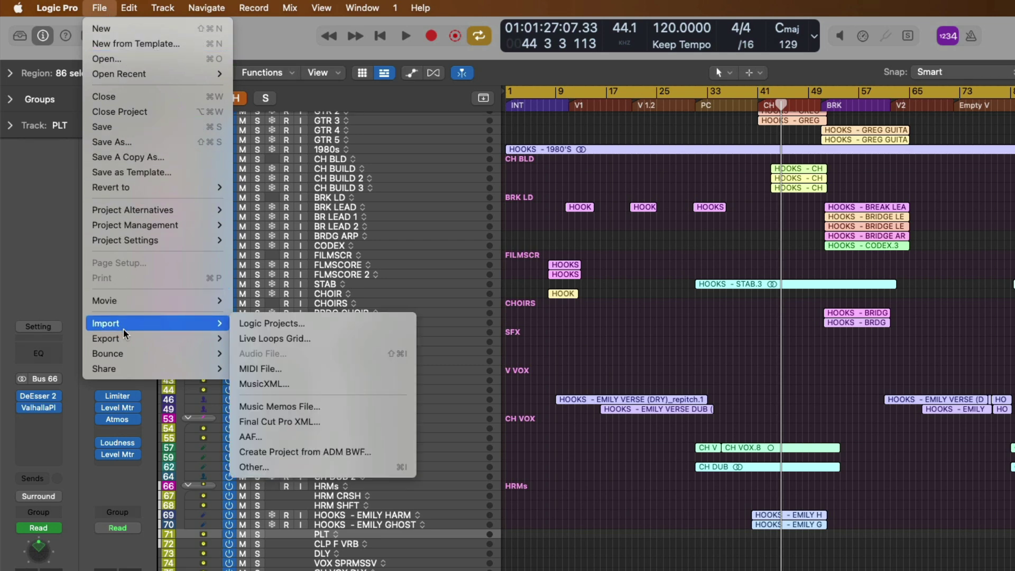
mouse_move(146, 341)
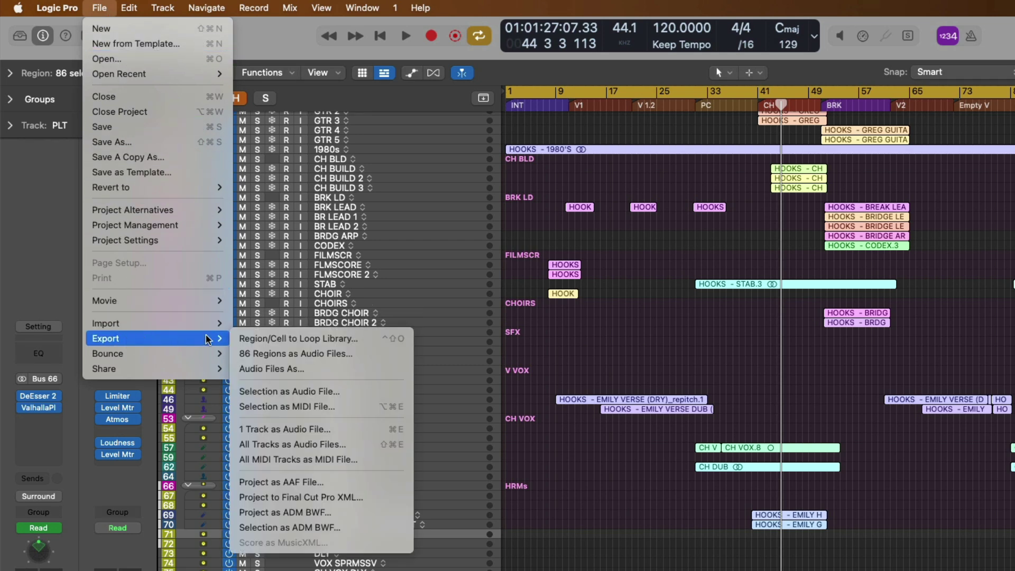
click(344, 512)
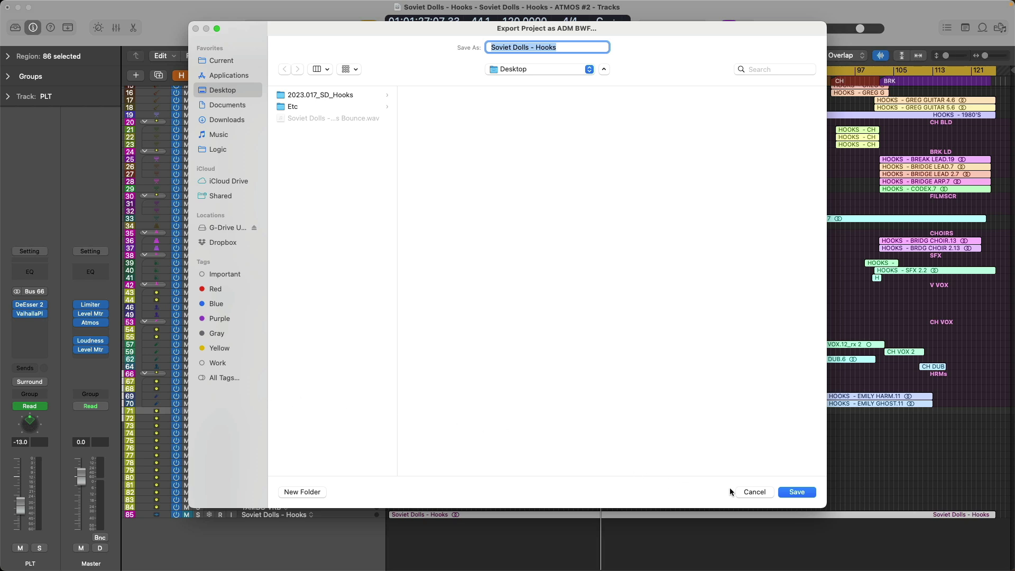
click(782, 493)
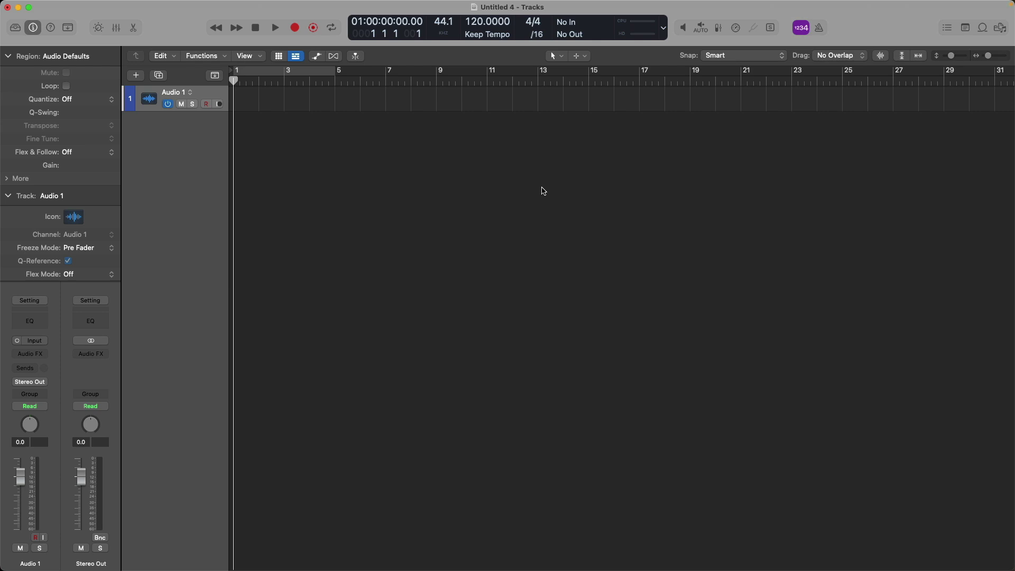
Compare the 942.9 MB 'Soviet Dolls - Hooks.wav' with the 88.3 MB Atmos Bounce on the Desktop
key(super+Tab)
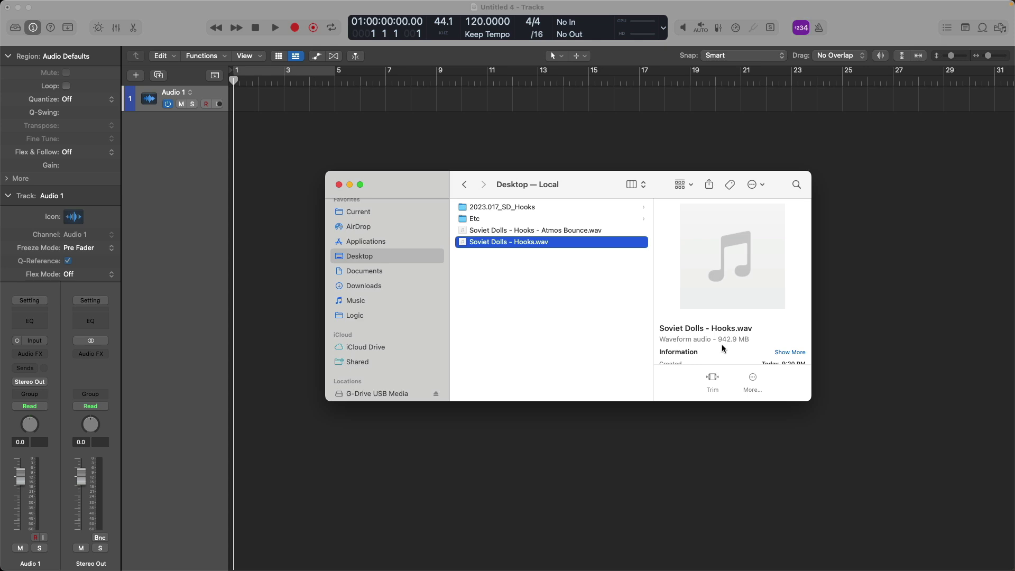
click(588, 232)
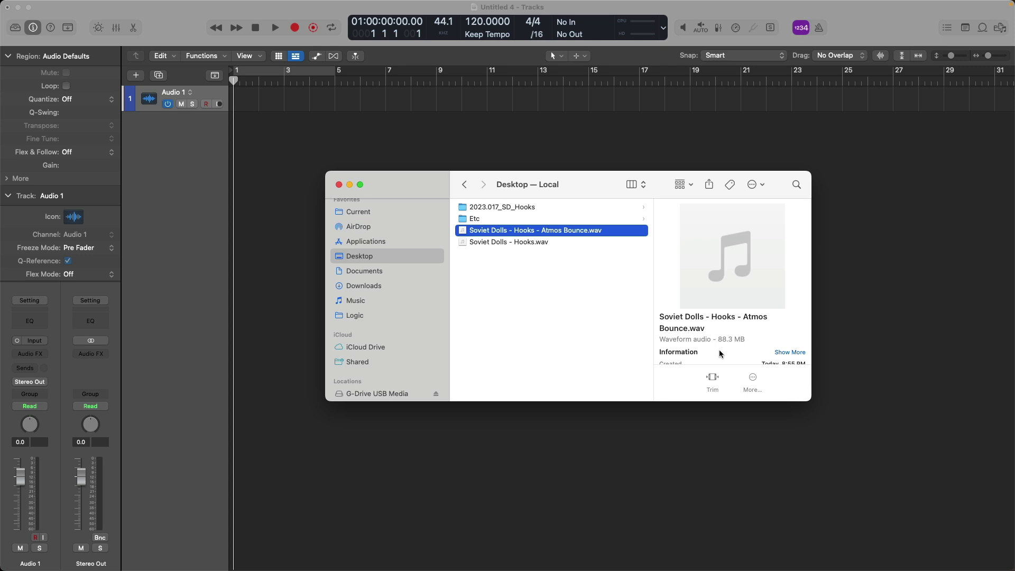
click(551, 242)
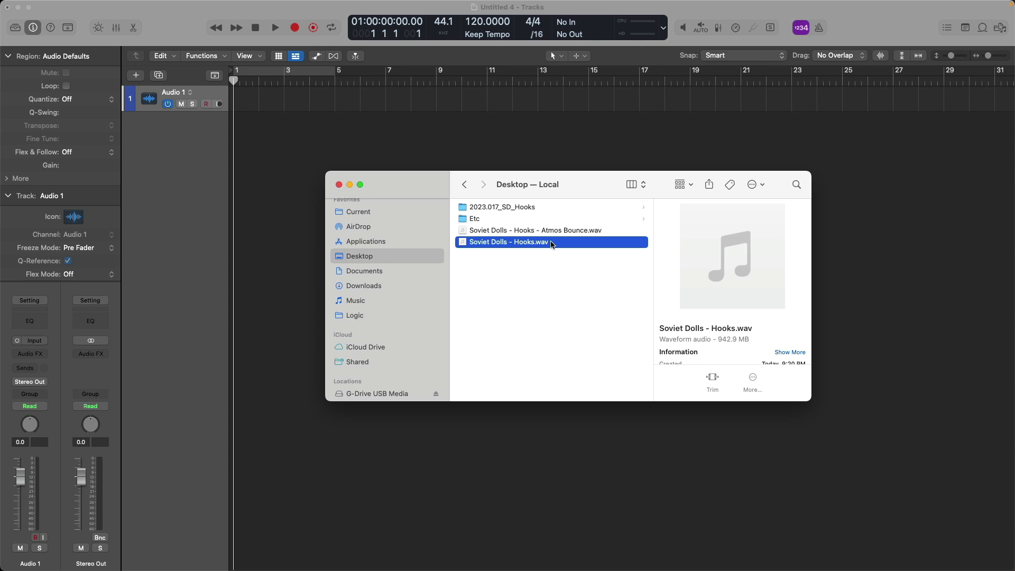
Create a project from 'Soviet Dolls - Hooks.wav' via Create Project from ADM BWF, discarding the empty project unsaved
key(super+w)
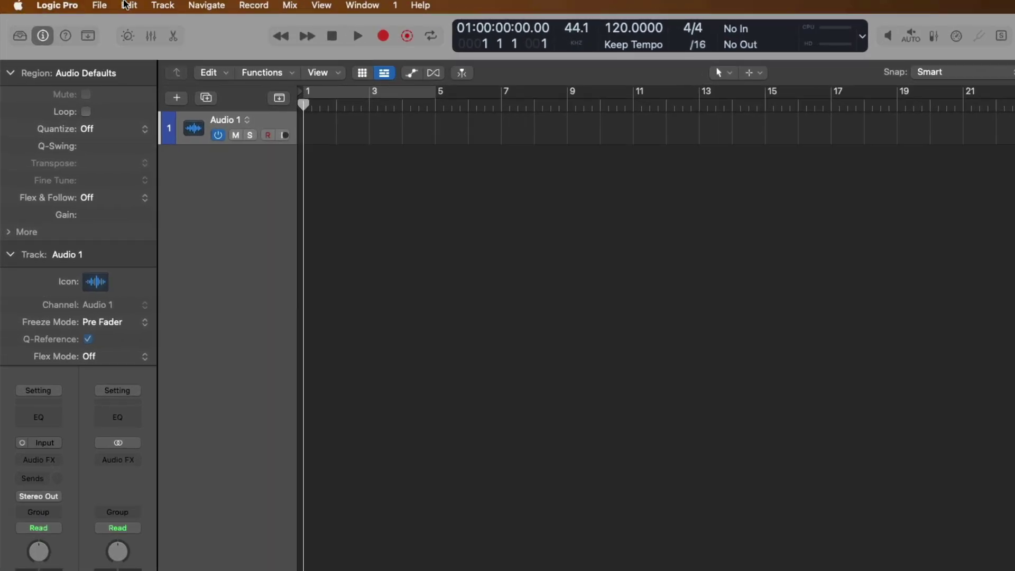
click(106, 7)
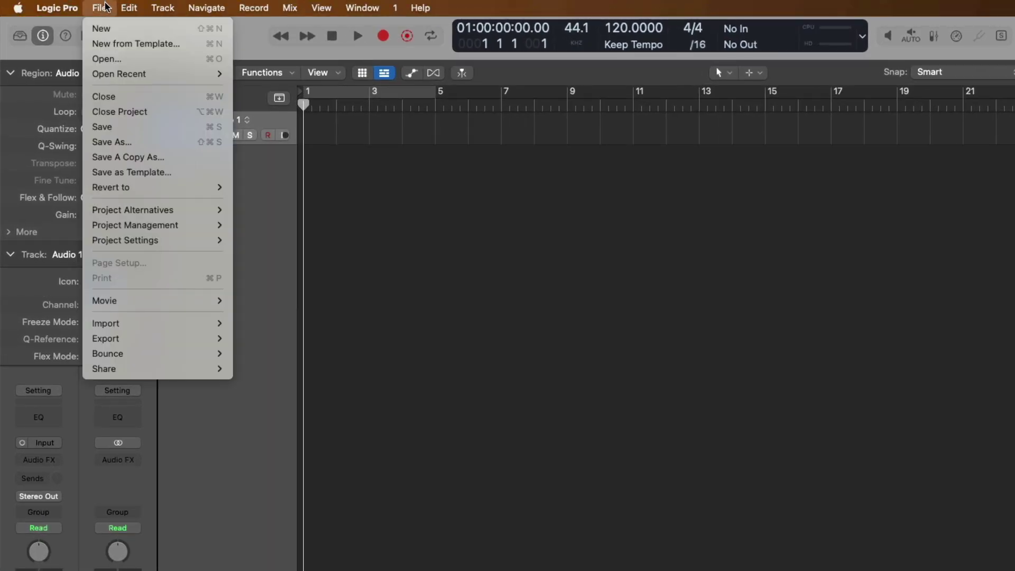
mouse_move(152, 325)
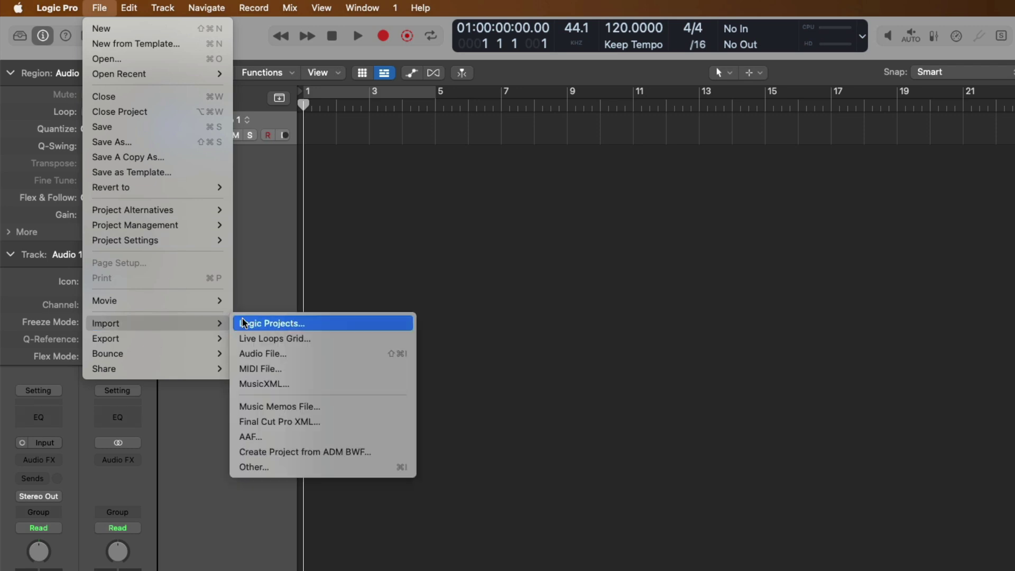
click(372, 452)
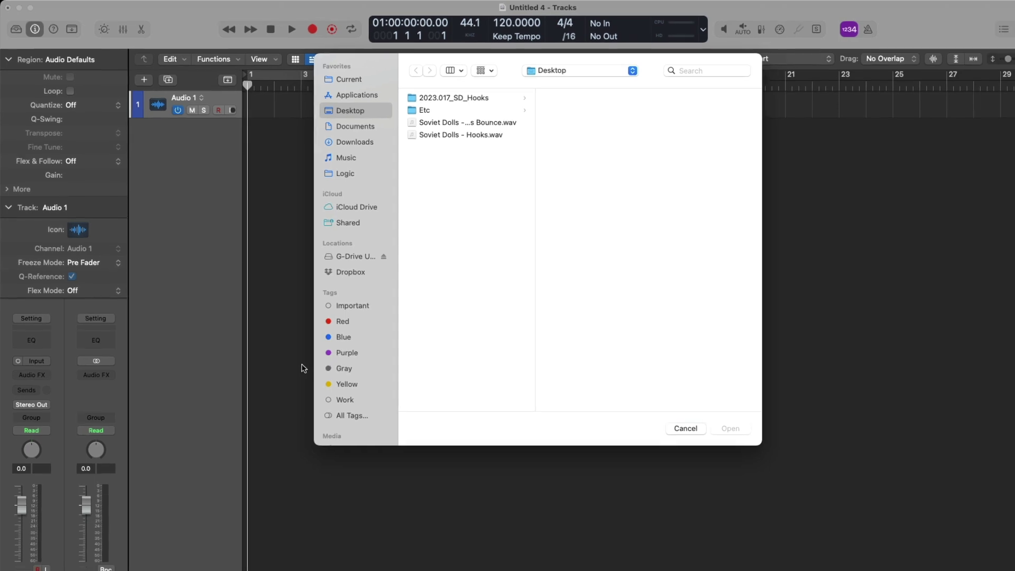
click(452, 128)
click(680, 408)
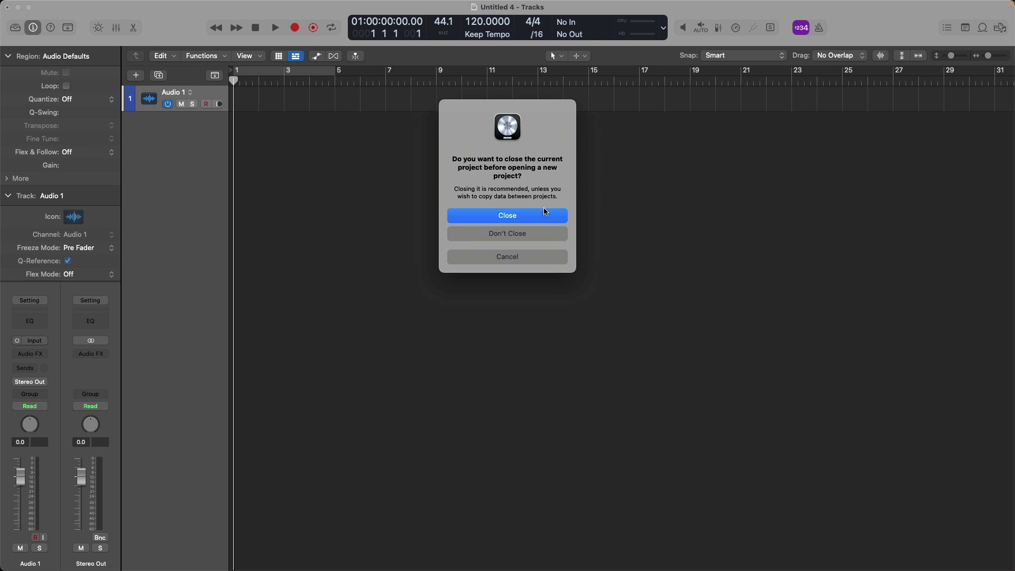
click(507, 215)
click(541, 228)
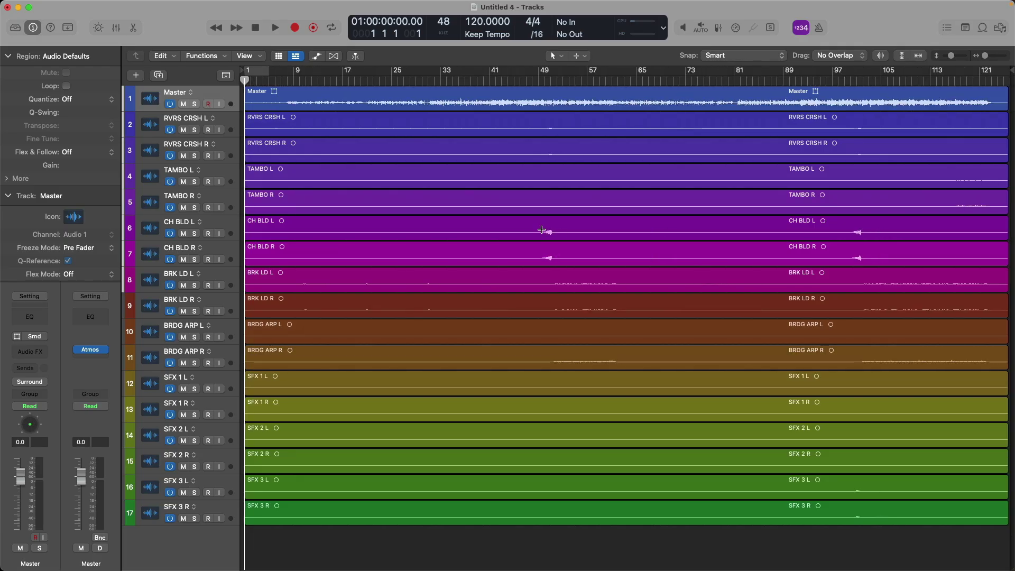
Set the Master's Dolby Atmos plug-in Monitoring Format to Dolby Renderer in the Mixer
key(x)
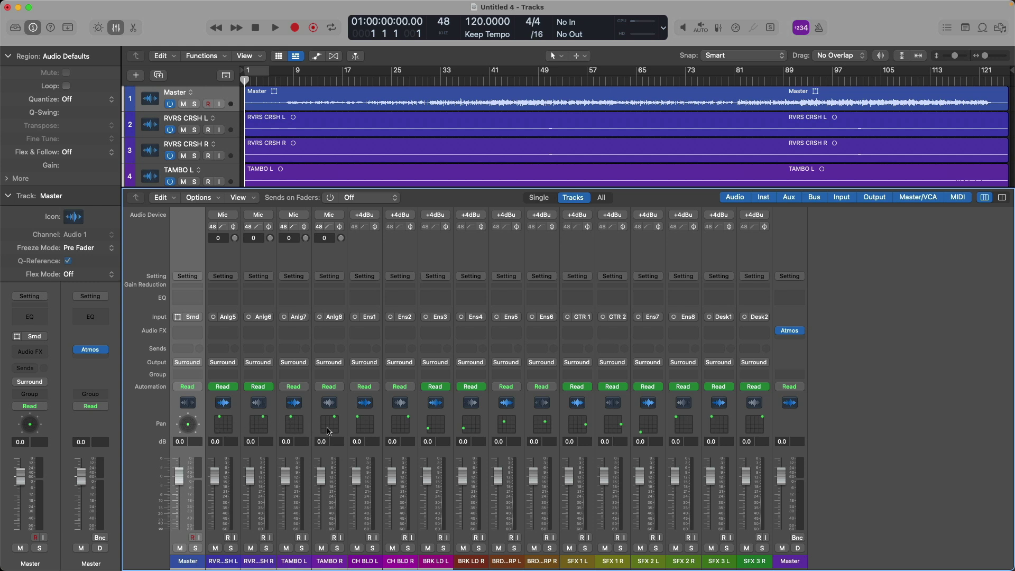
click(91, 351)
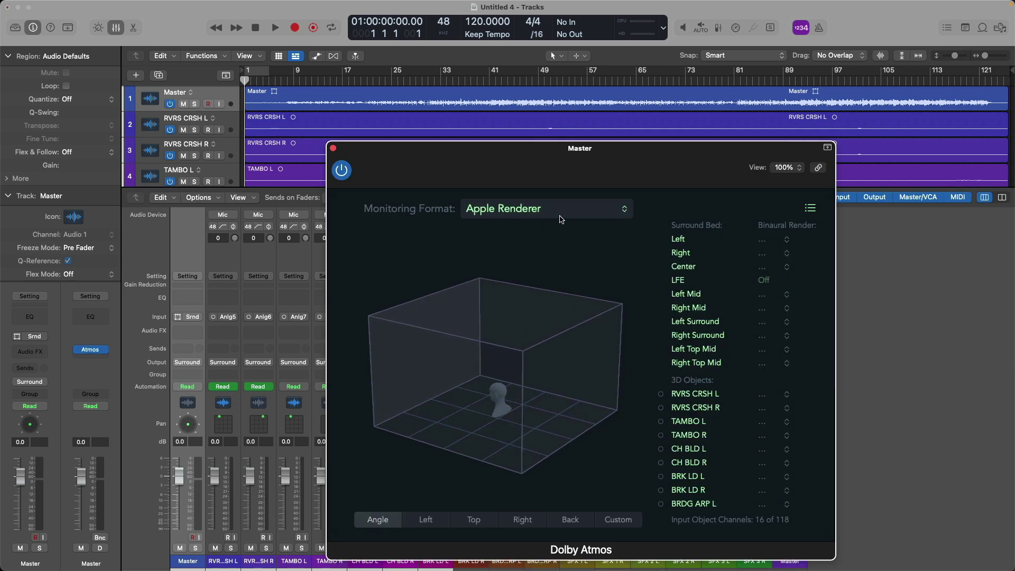
click(624, 209)
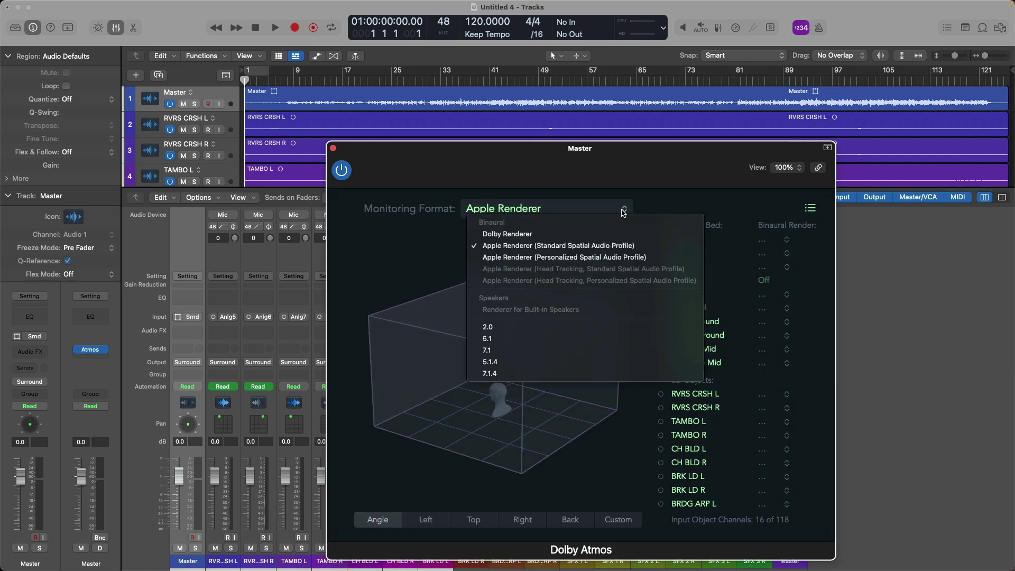
click(597, 233)
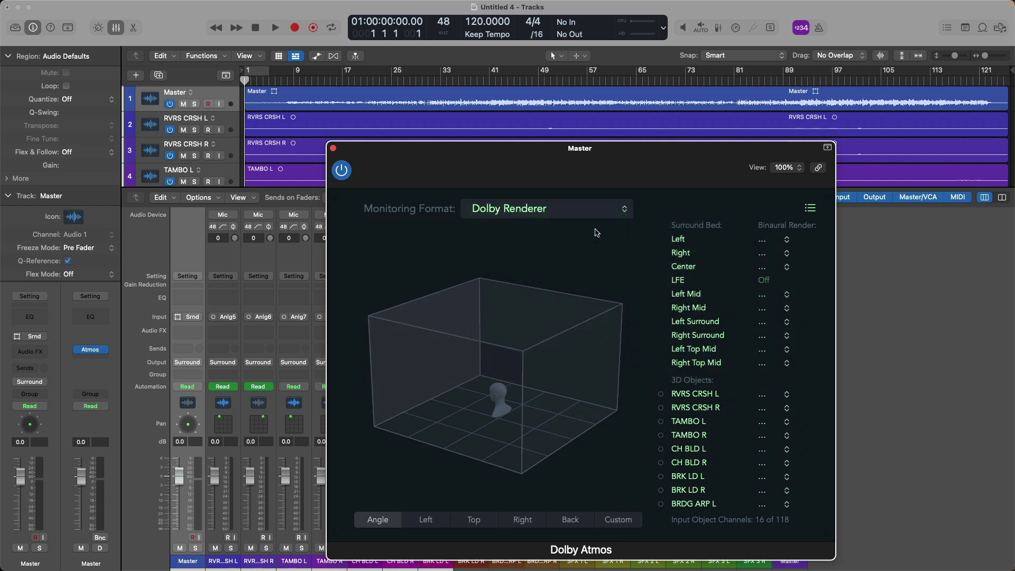
key(super+w)
key(x)
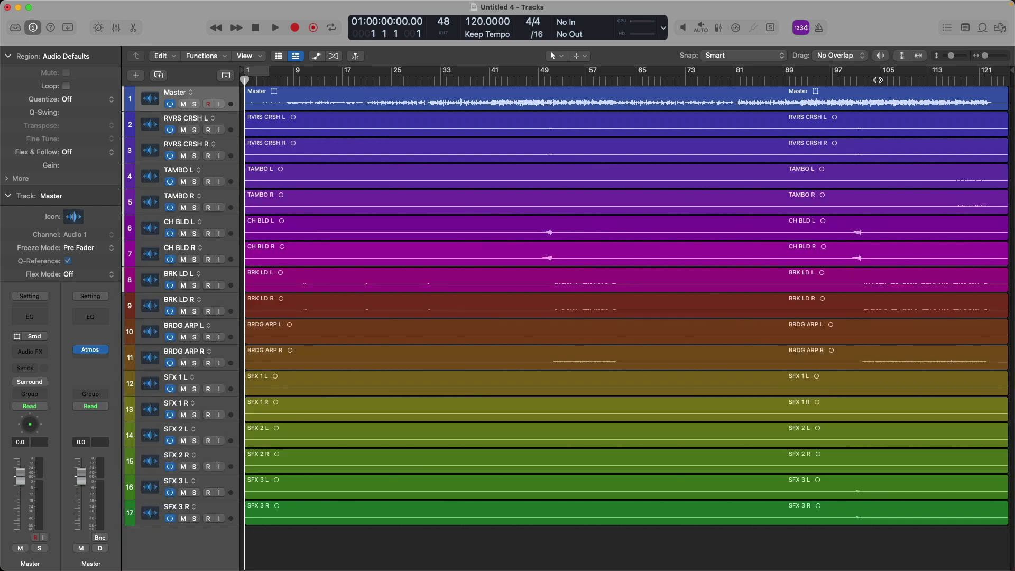
Play the full imported mix from bar 99 with the Atmos renderer window visible
click(856, 79)
key(comma)
key(comma)
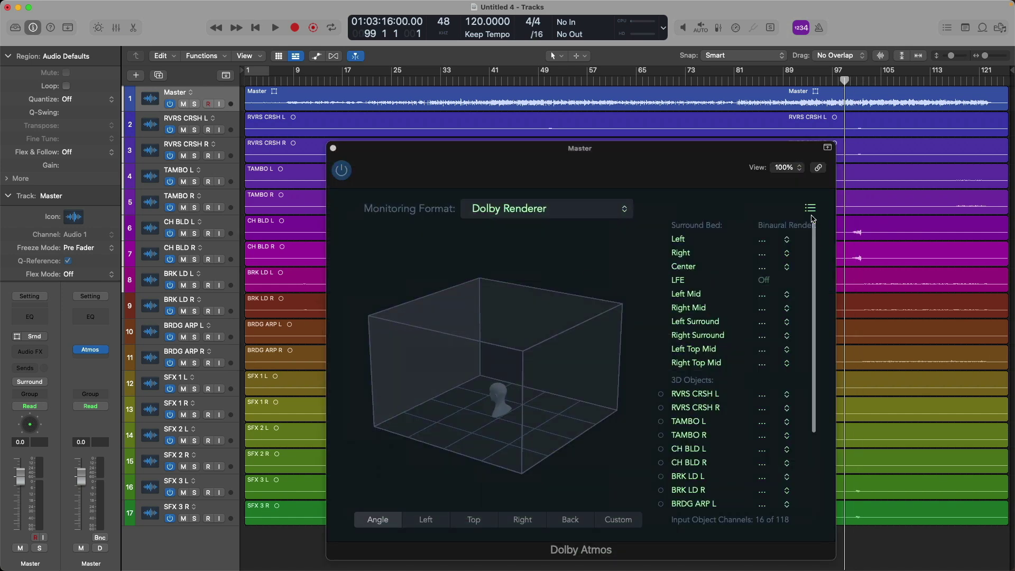
drag(720, 158, 613, 142)
key(space)
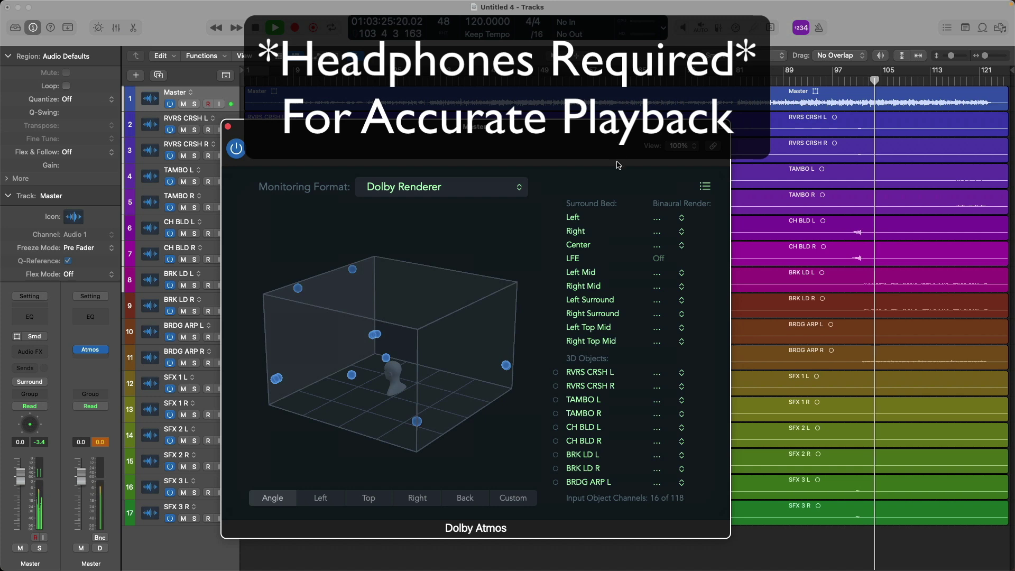
key(space)
key(super+w)
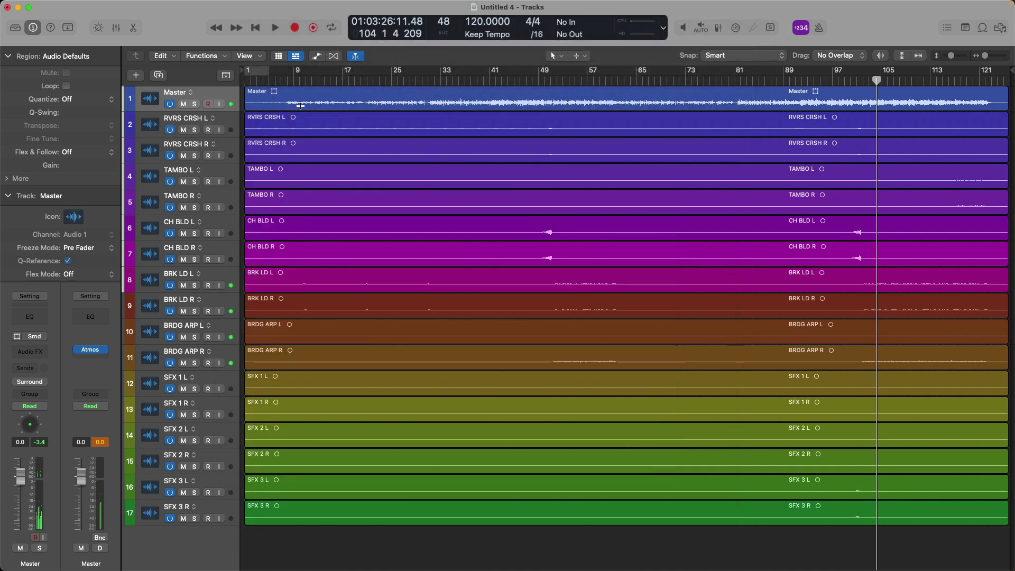
Audition the Master bed soloed from bar 99, then unsolo it
click(196, 105)
key(space)
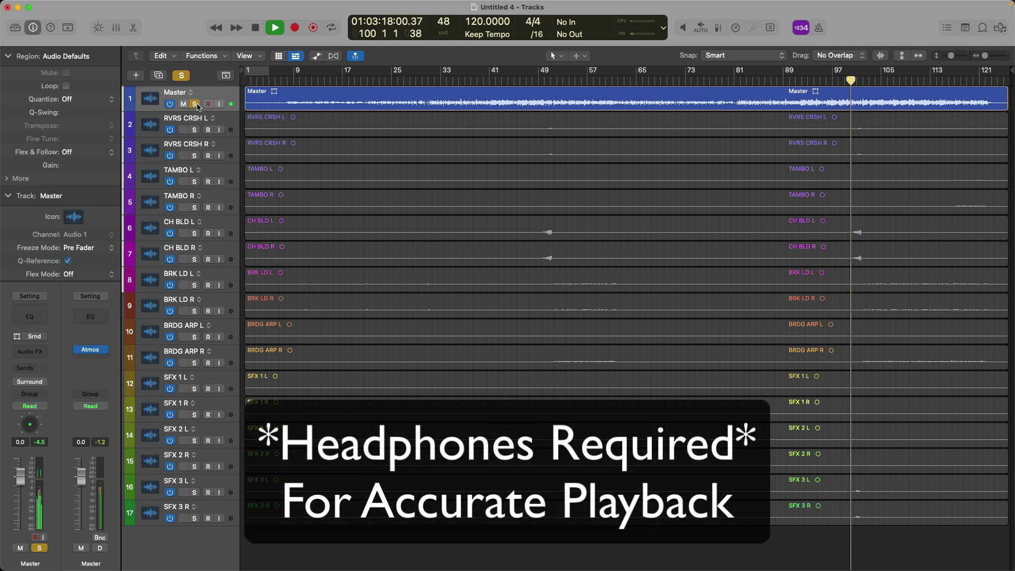
key(space)
click(194, 104)
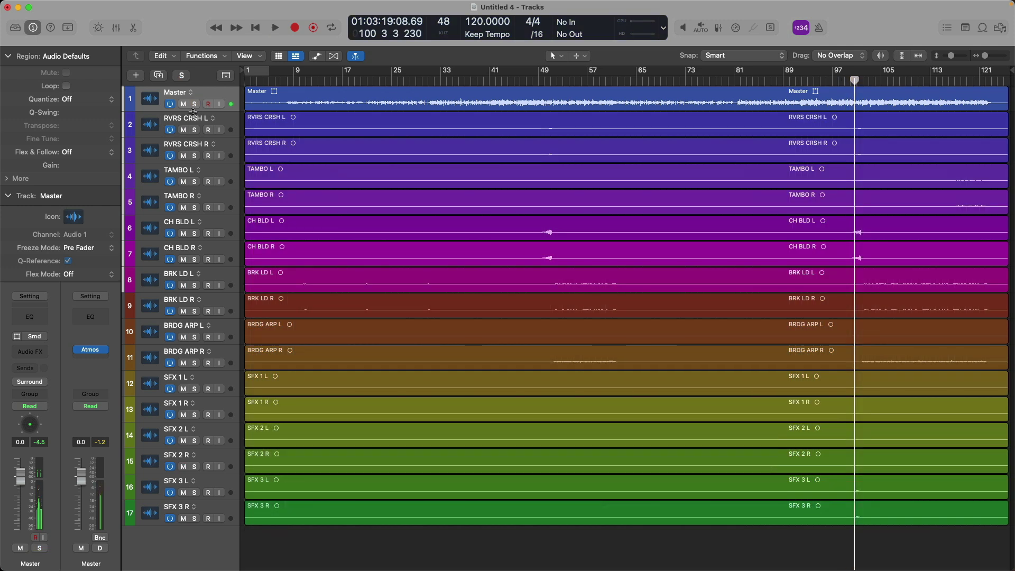
Solo the RVRS CRSH L and R objects and play them zoomed to bars 99–107
drag(195, 132, 194, 157)
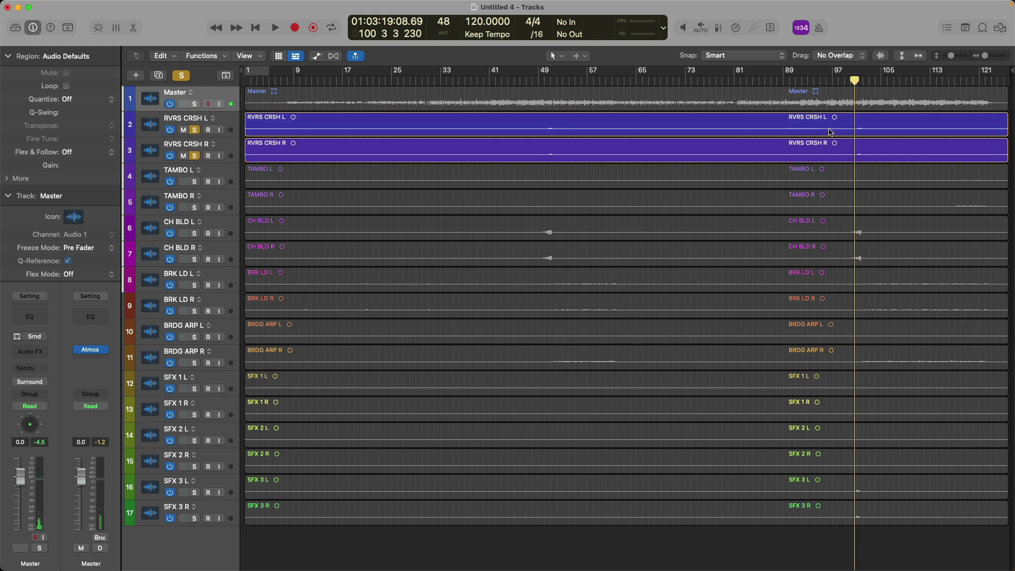
drag(841, 102, 899, 194)
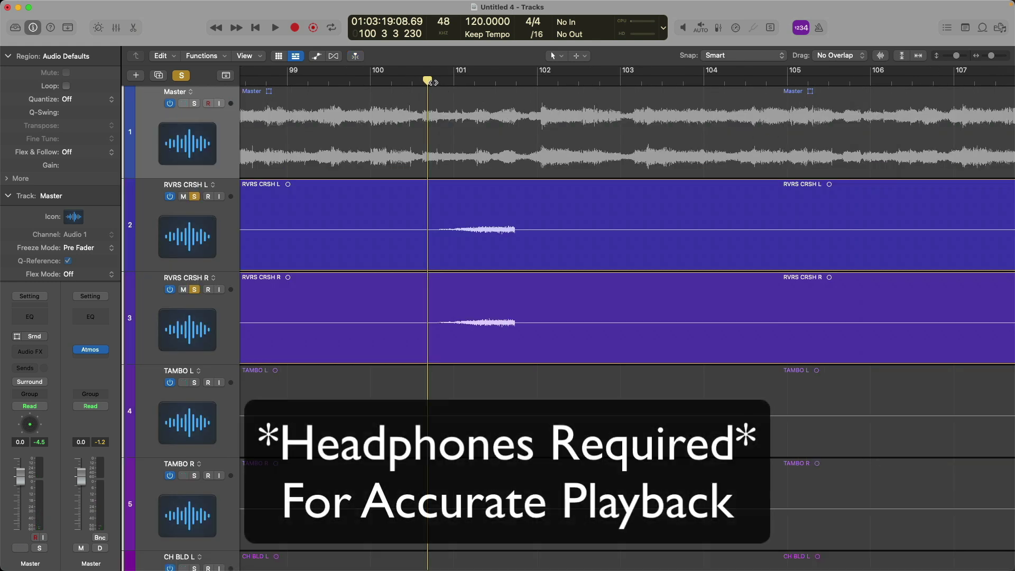
key(space)
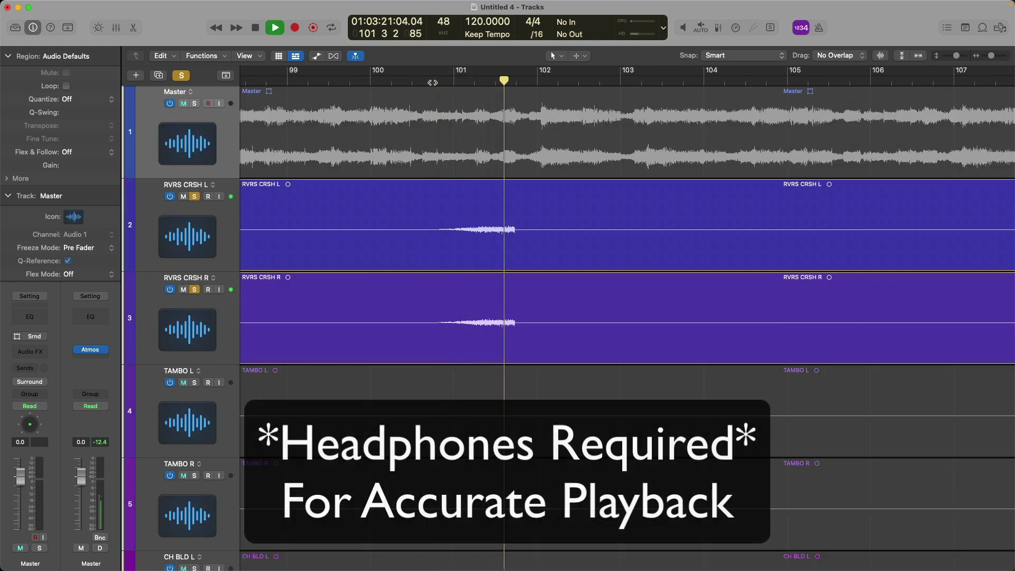
key(space)
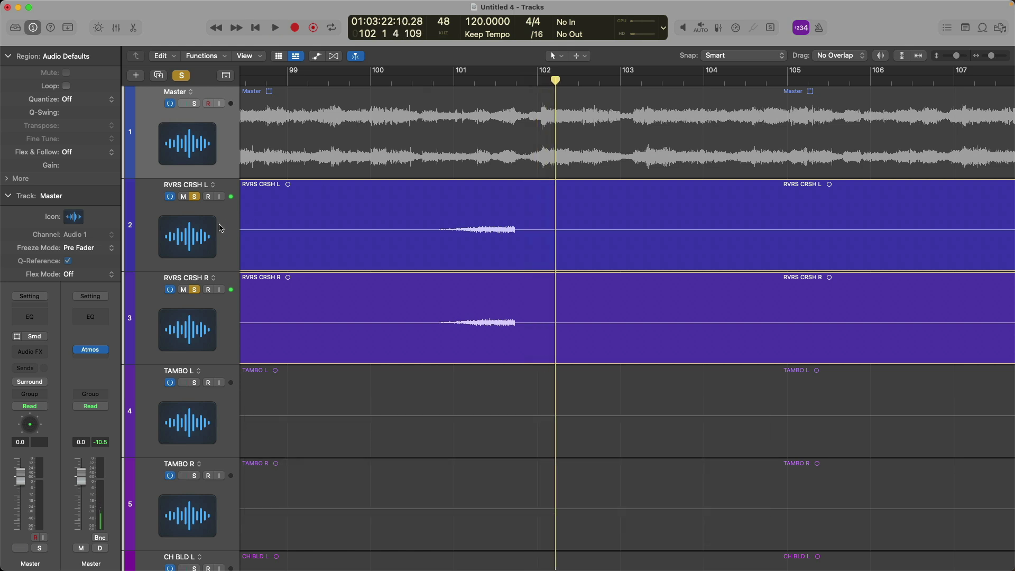
Clear solos, show automation, and expand the RVRS CRSH L and R position lanes across the whole project
alt+click(194, 196)
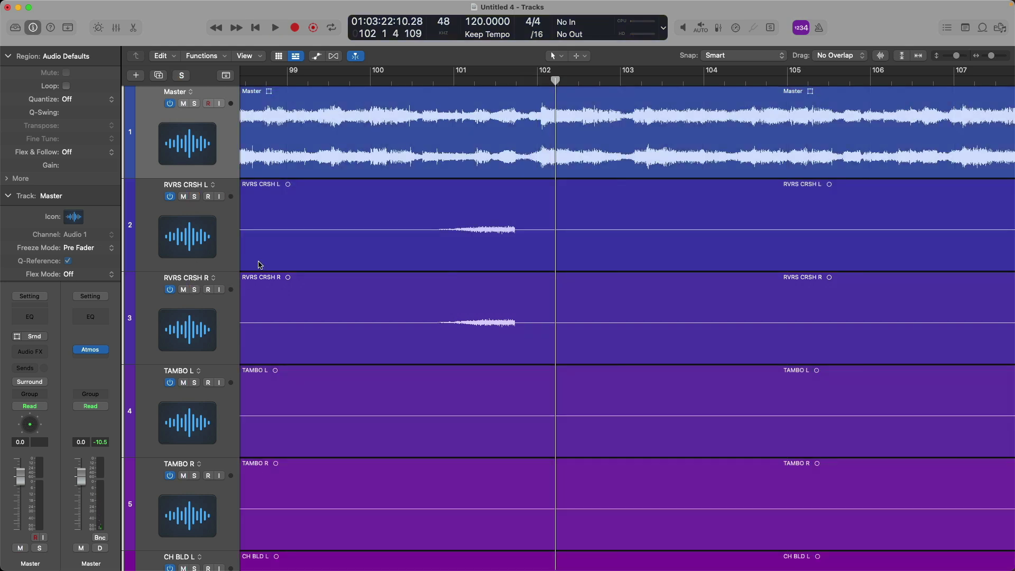
key(a)
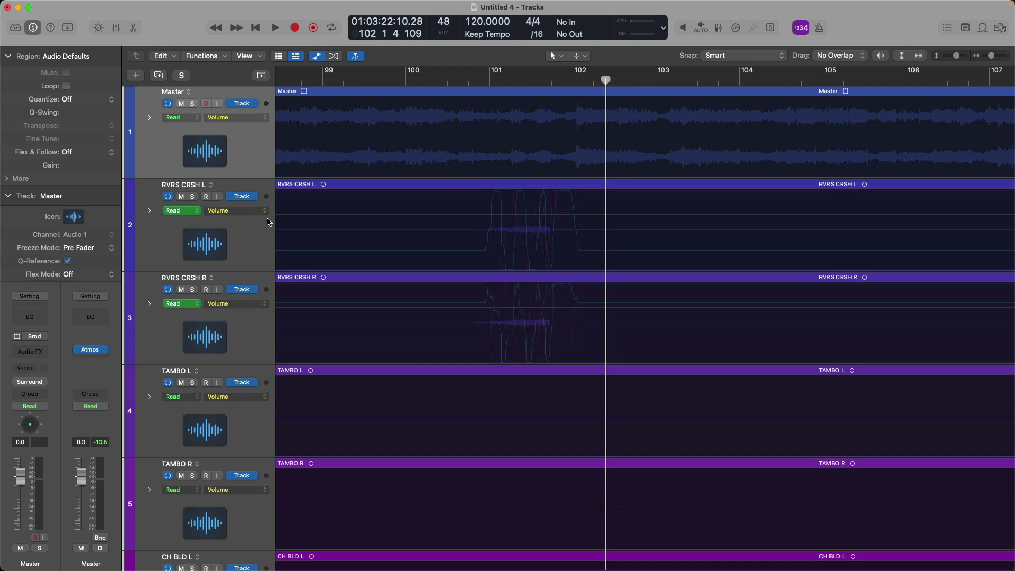
click(149, 211)
scroll(159, 222, down, 3)
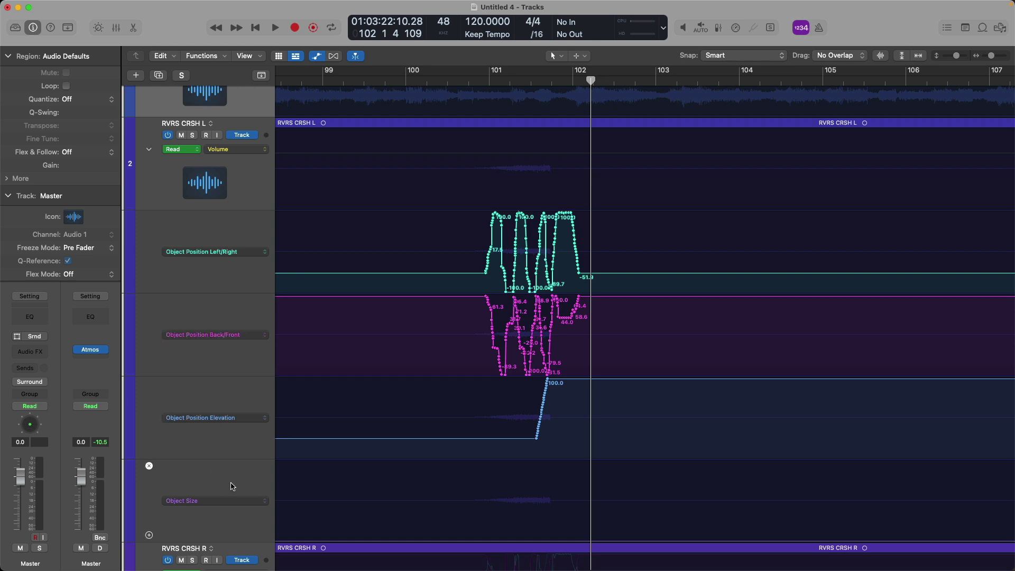
scroll(374, 290, down, 10)
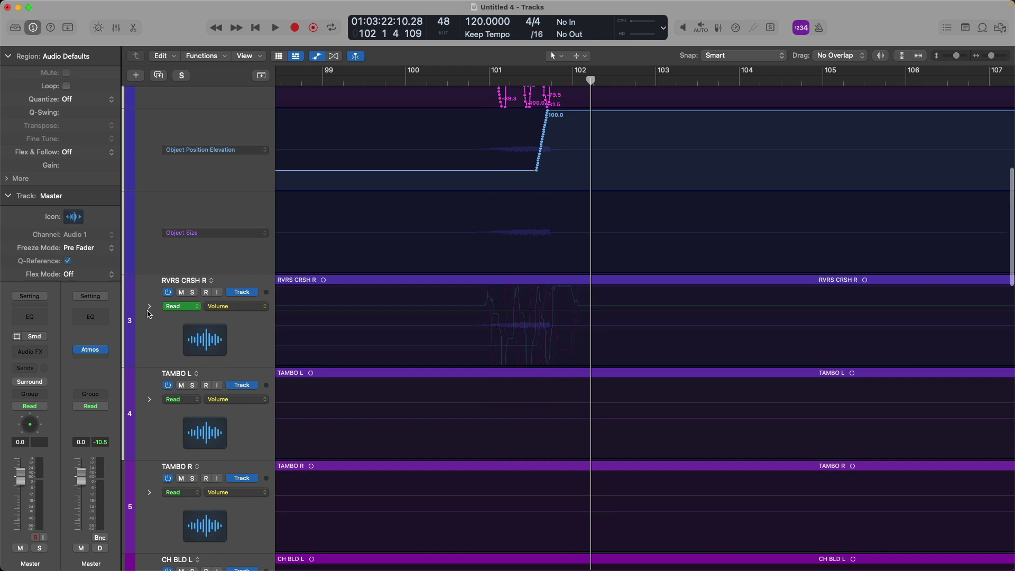
click(149, 307)
scroll(450, 316, down, 6)
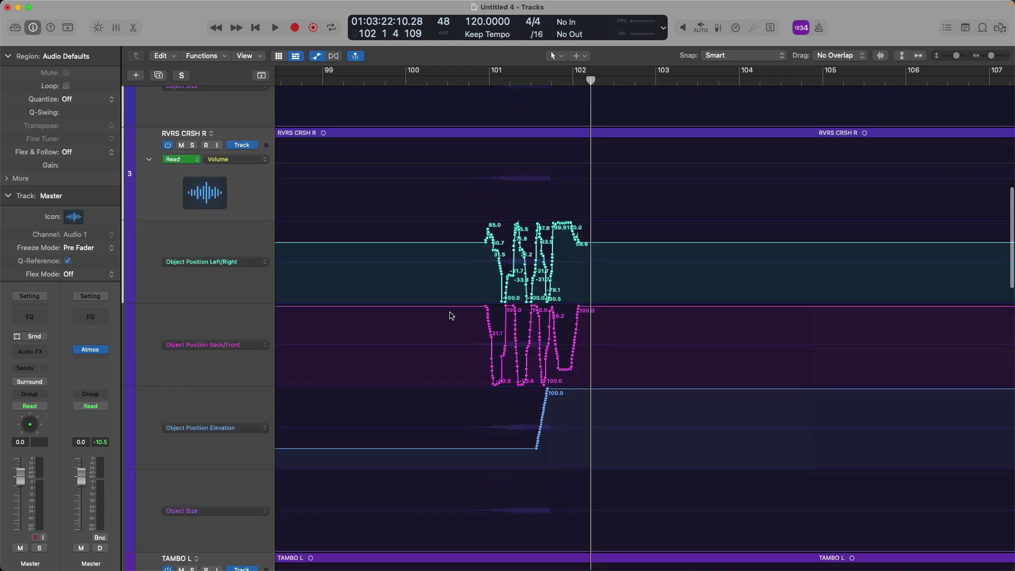
key(z)
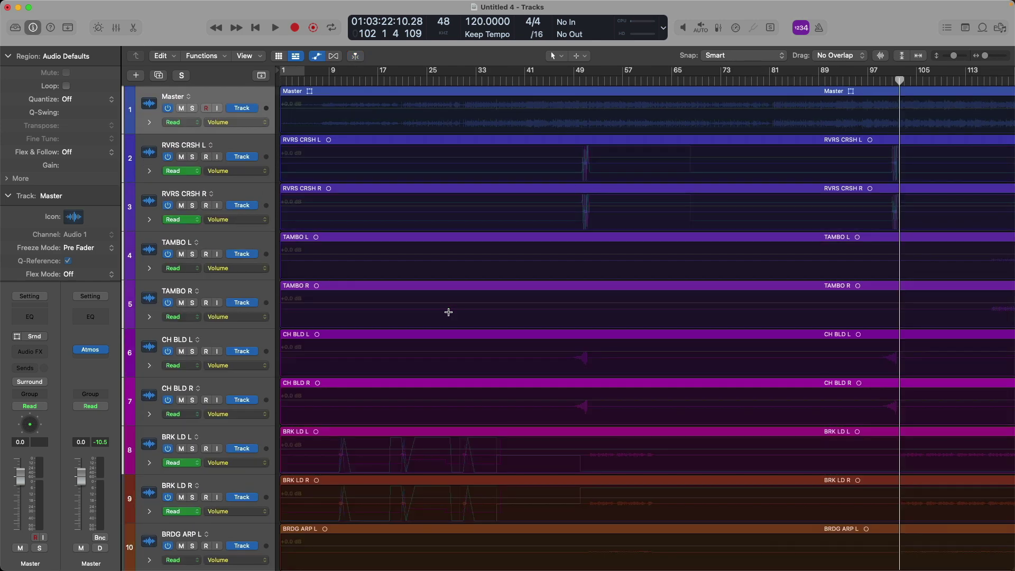
scroll(449, 312, down, 5)
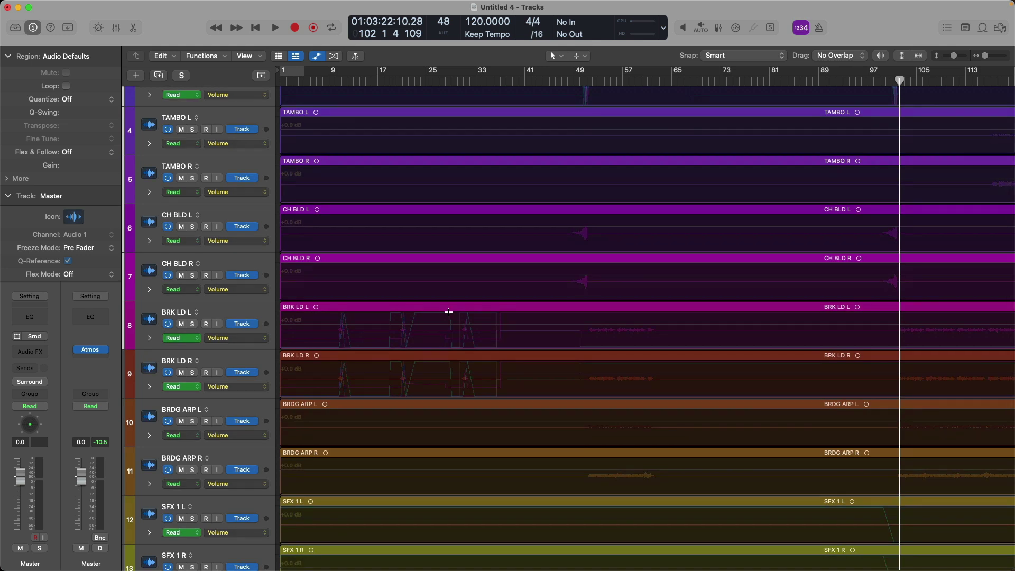